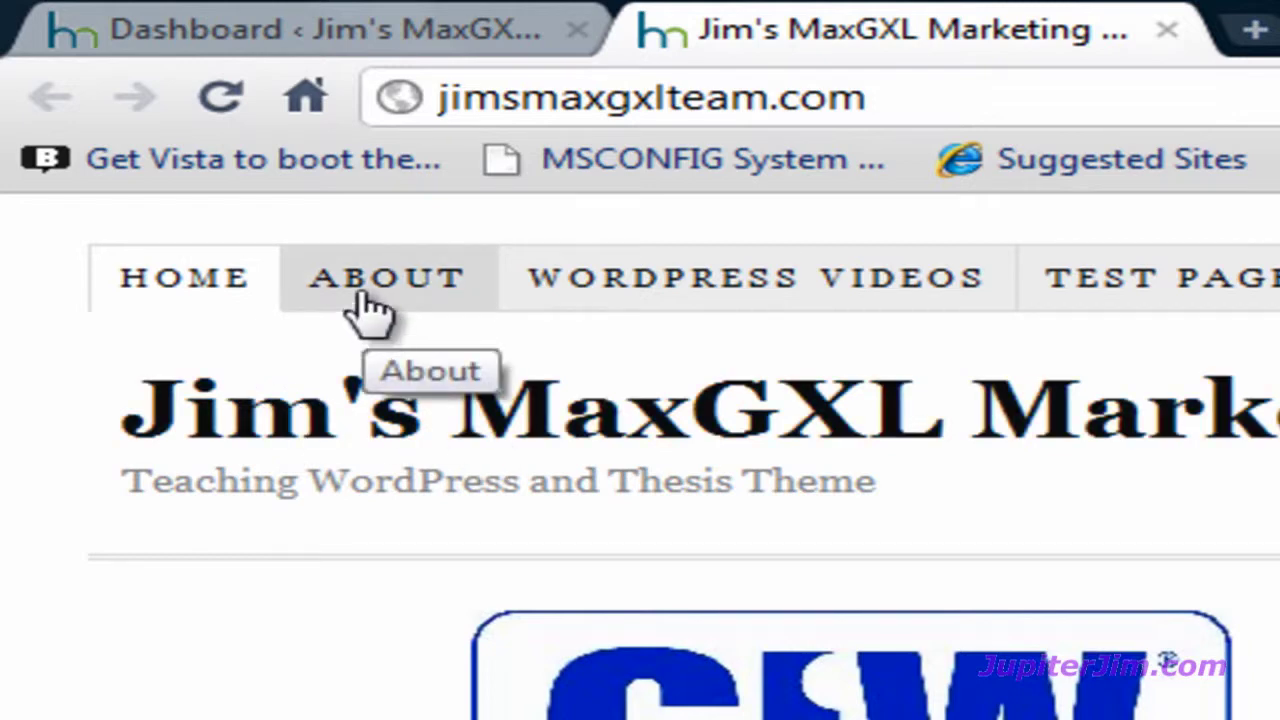
# From the WordPress Dashboard, go to Settings > General in the admin sidebar.
pyautogui.click(270, 45)
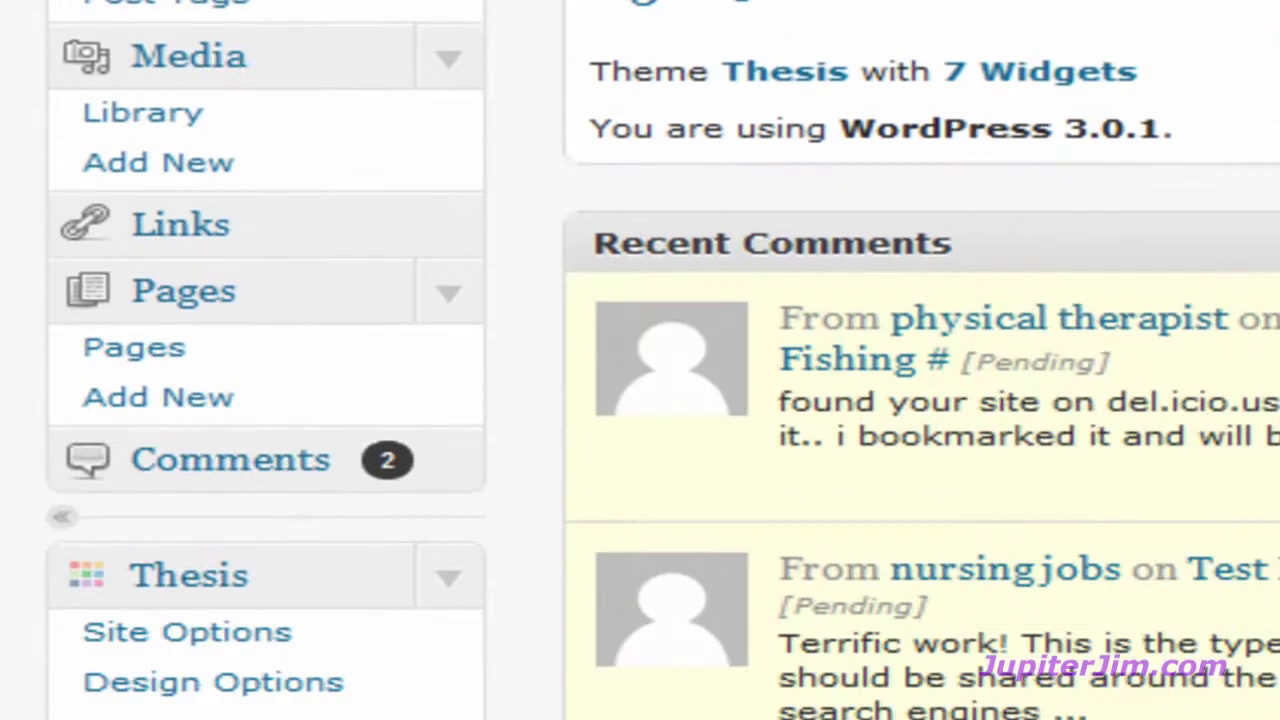
pyautogui.scroll(-10, 640, 300)
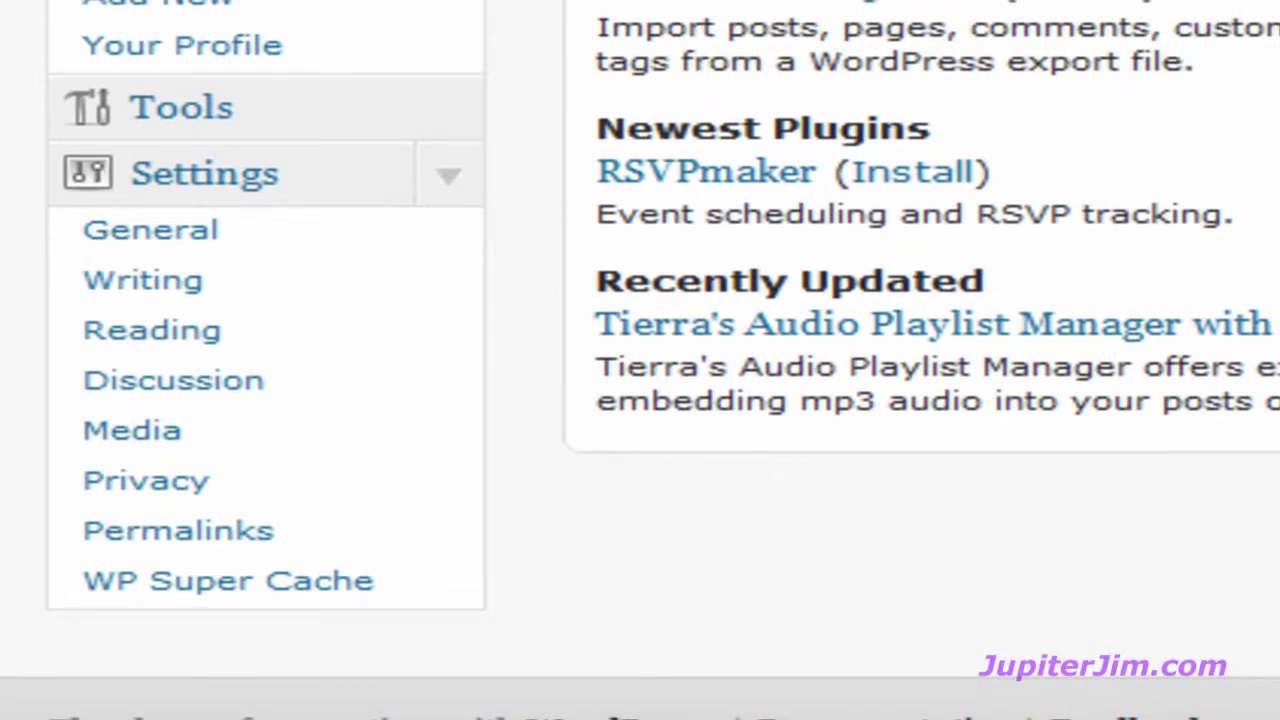
pyautogui.click(447, 183)
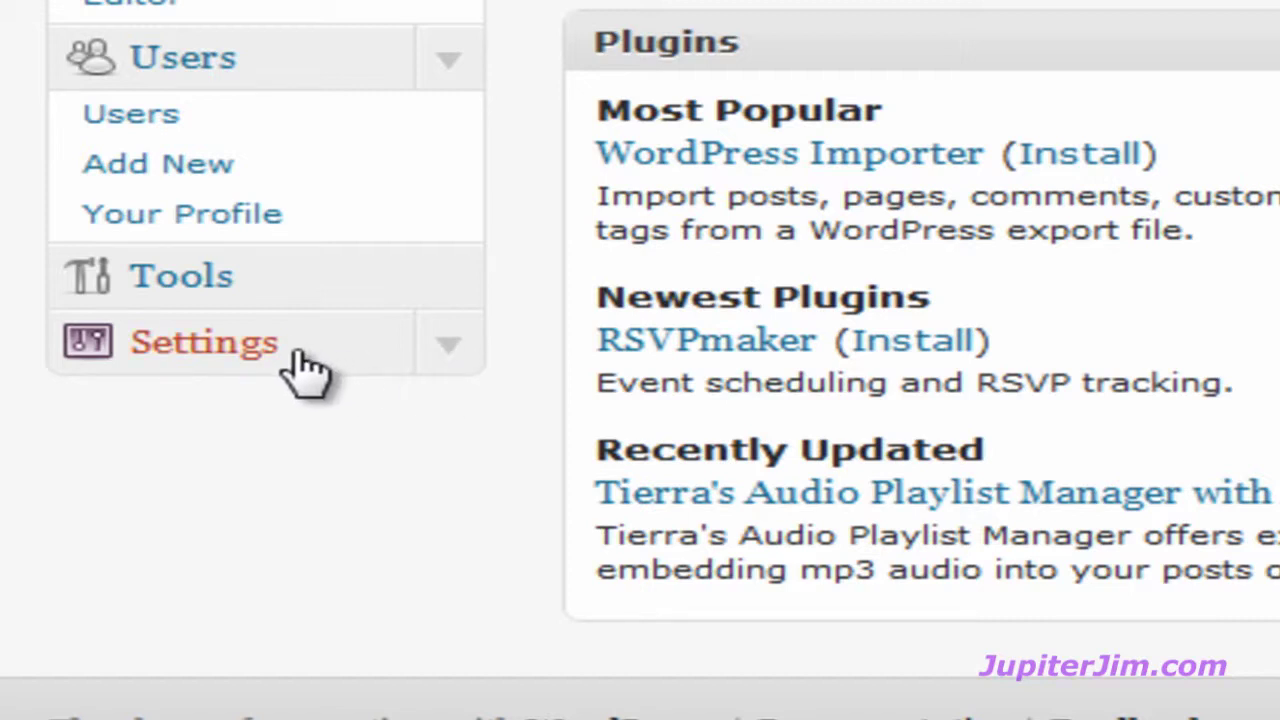
pyautogui.click(449, 355)
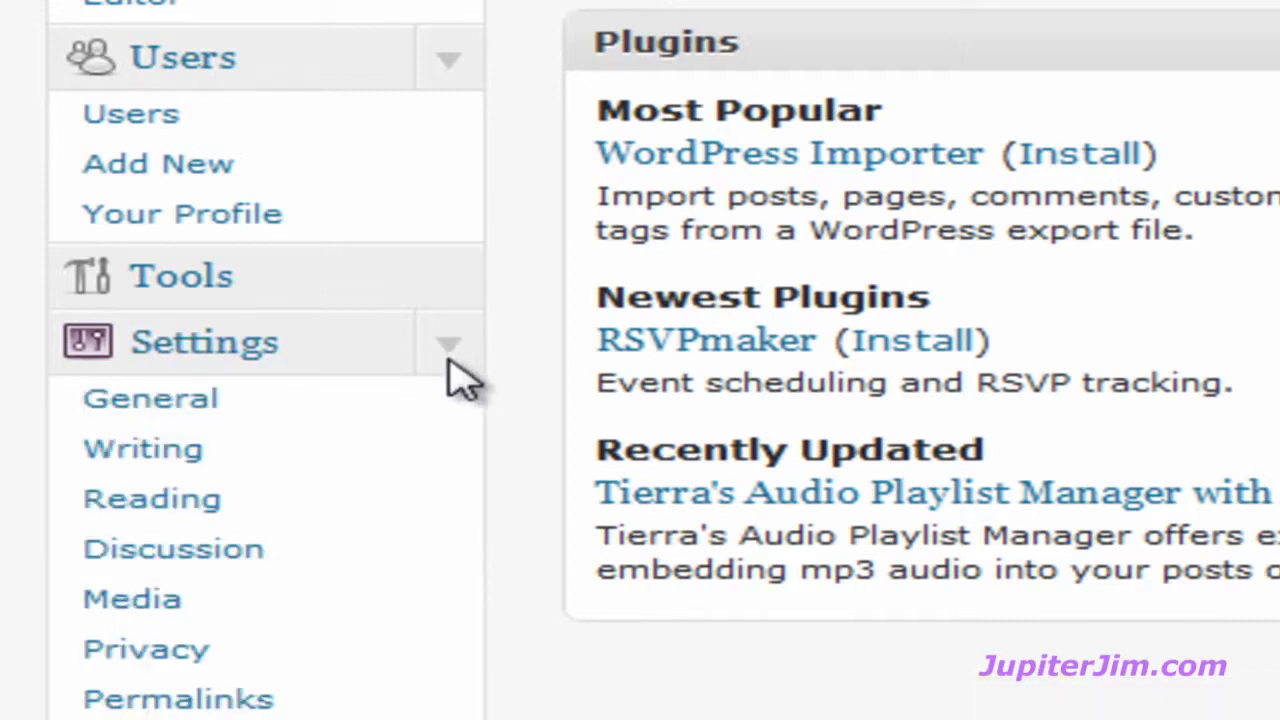
pyautogui.click(345, 425)
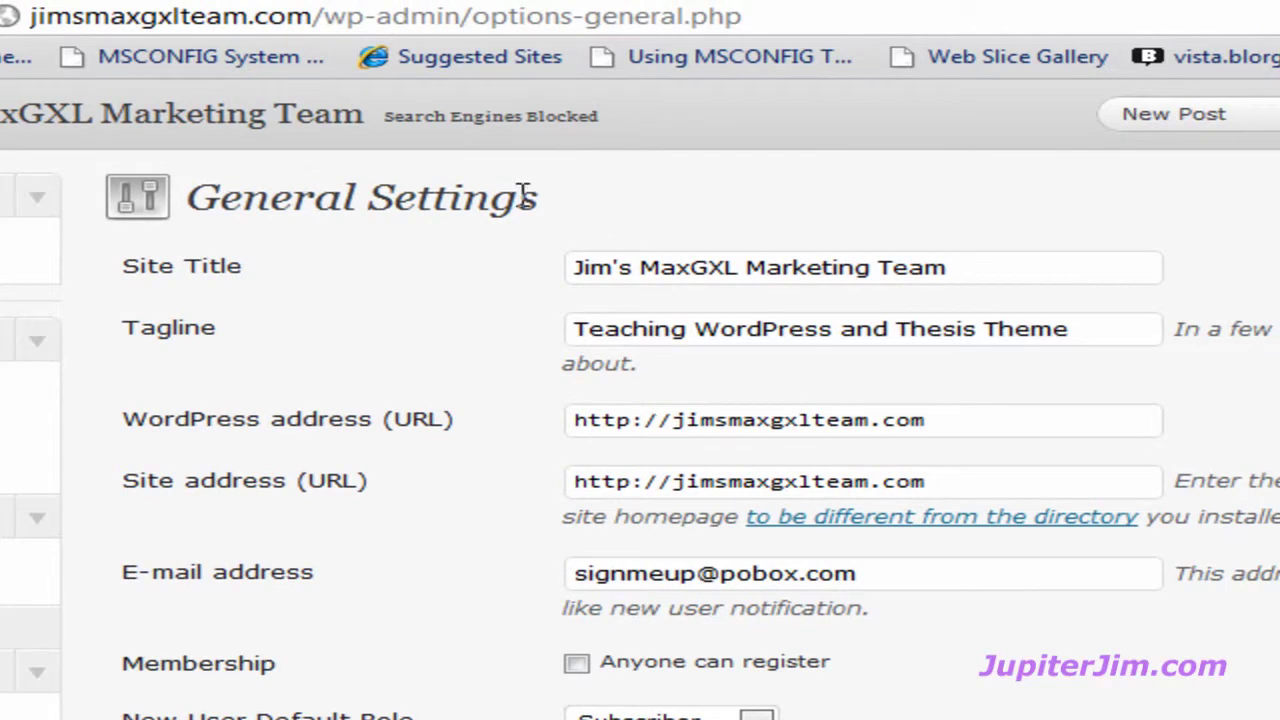
pyautogui.click(990, 267)
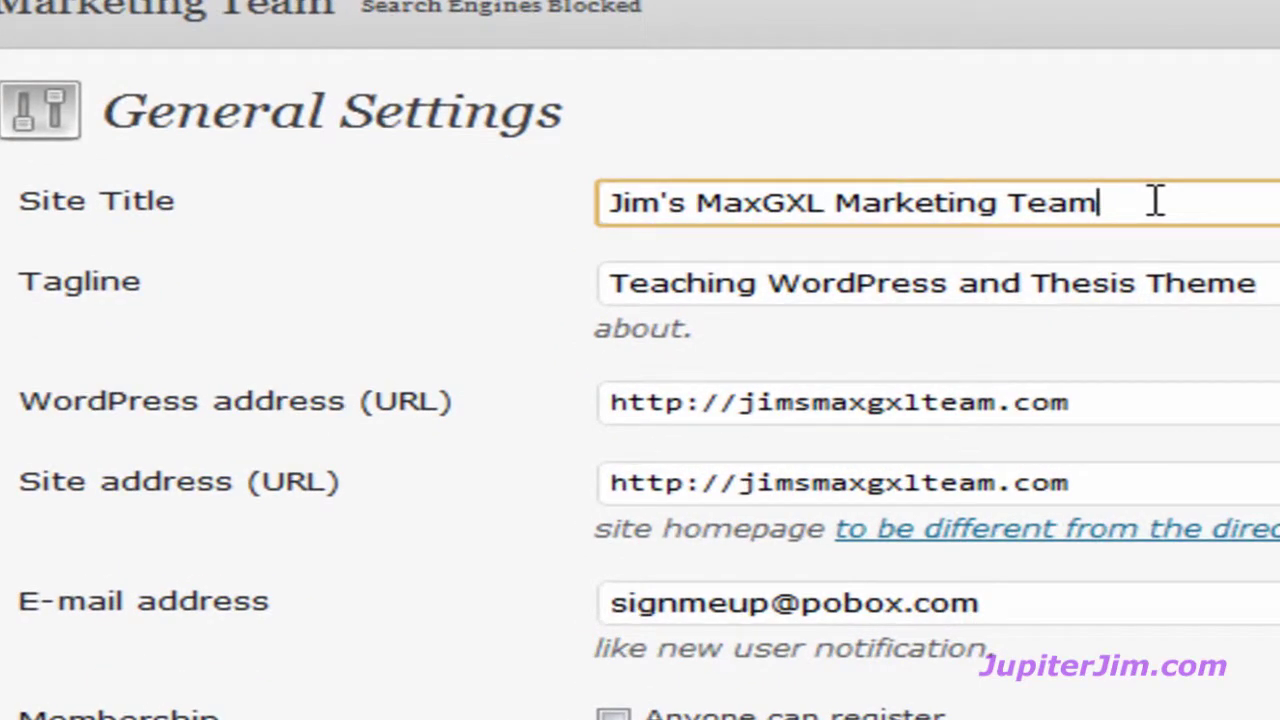
pyautogui.click(184, 215)
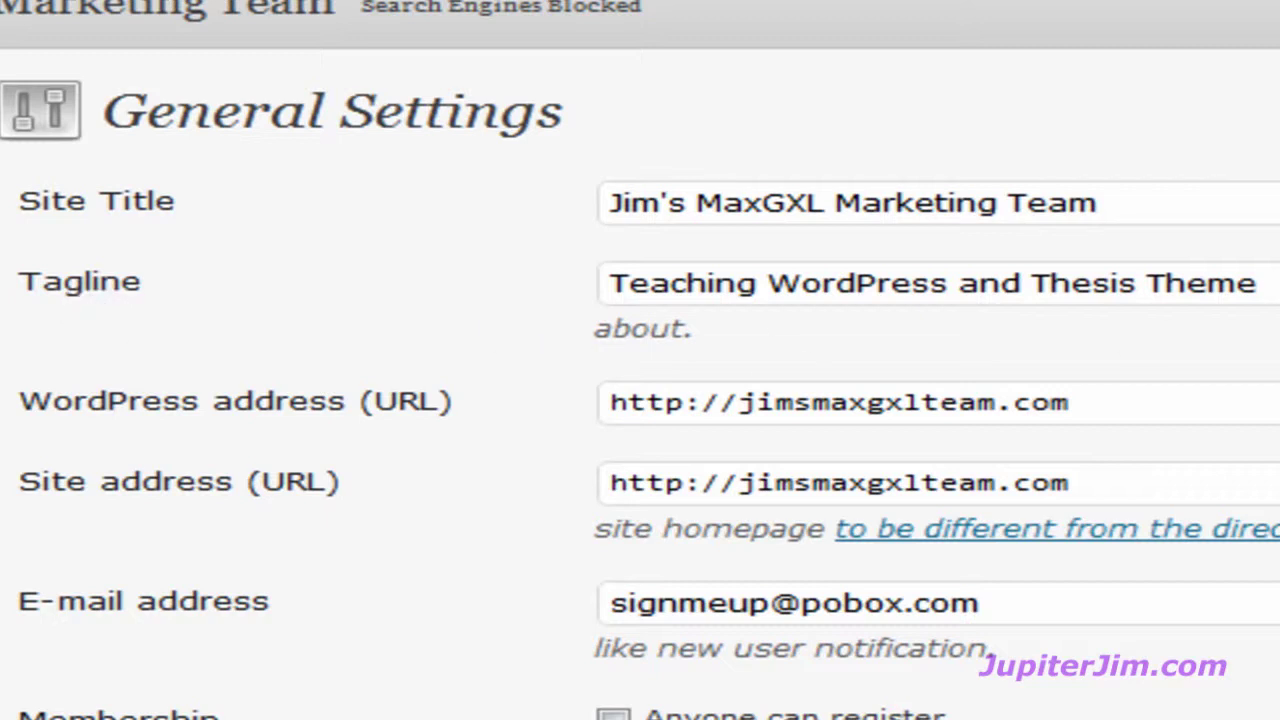
pyautogui.click(1258, 283)
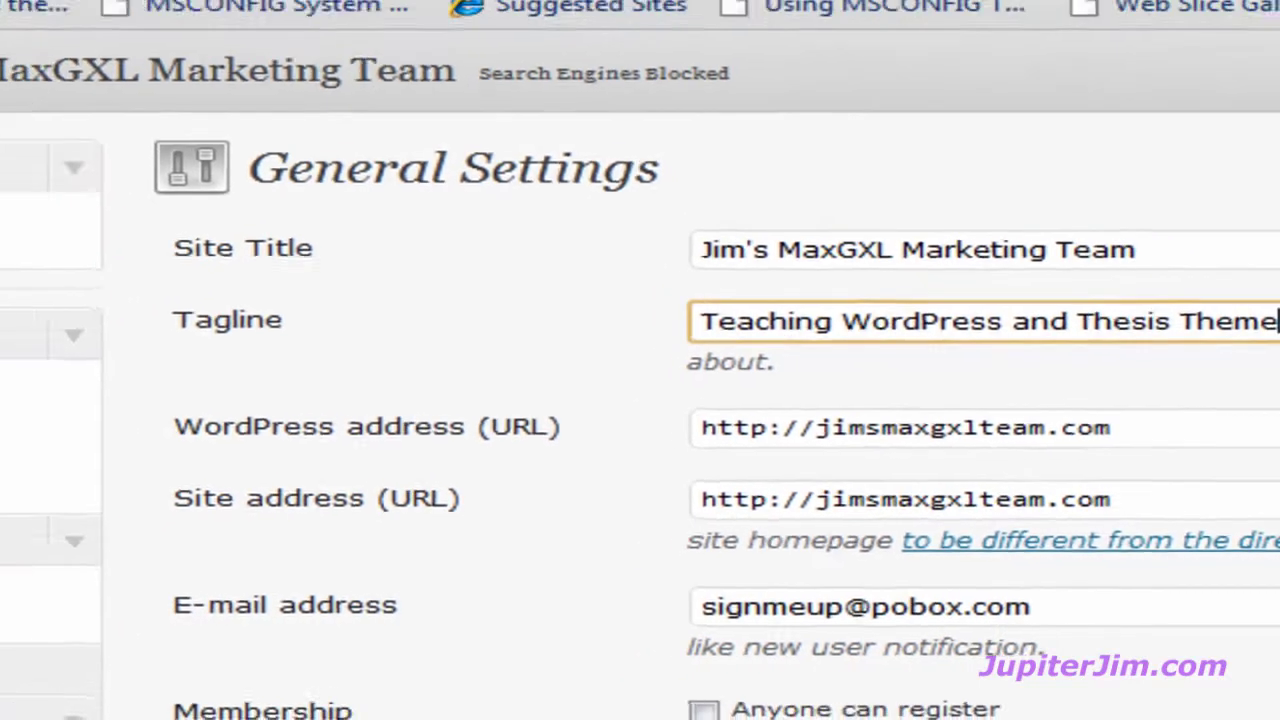
pyautogui.click(606, 28)
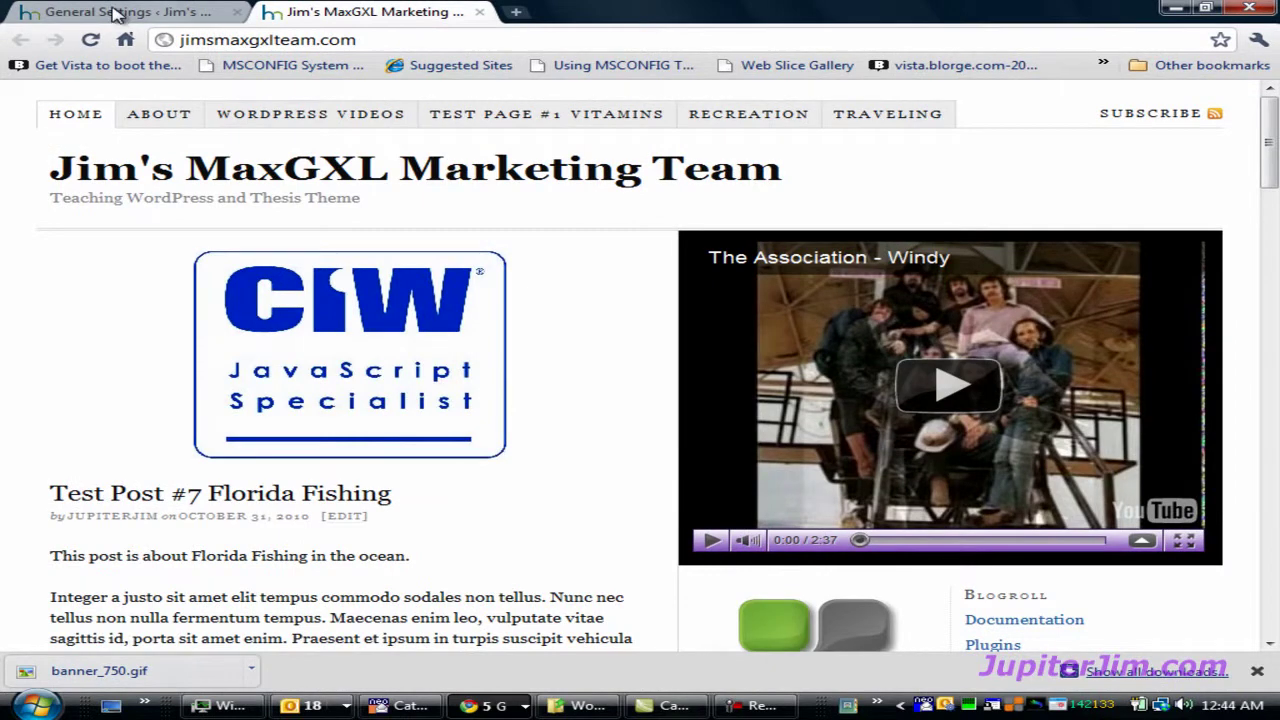
pyautogui.click(116, 13)
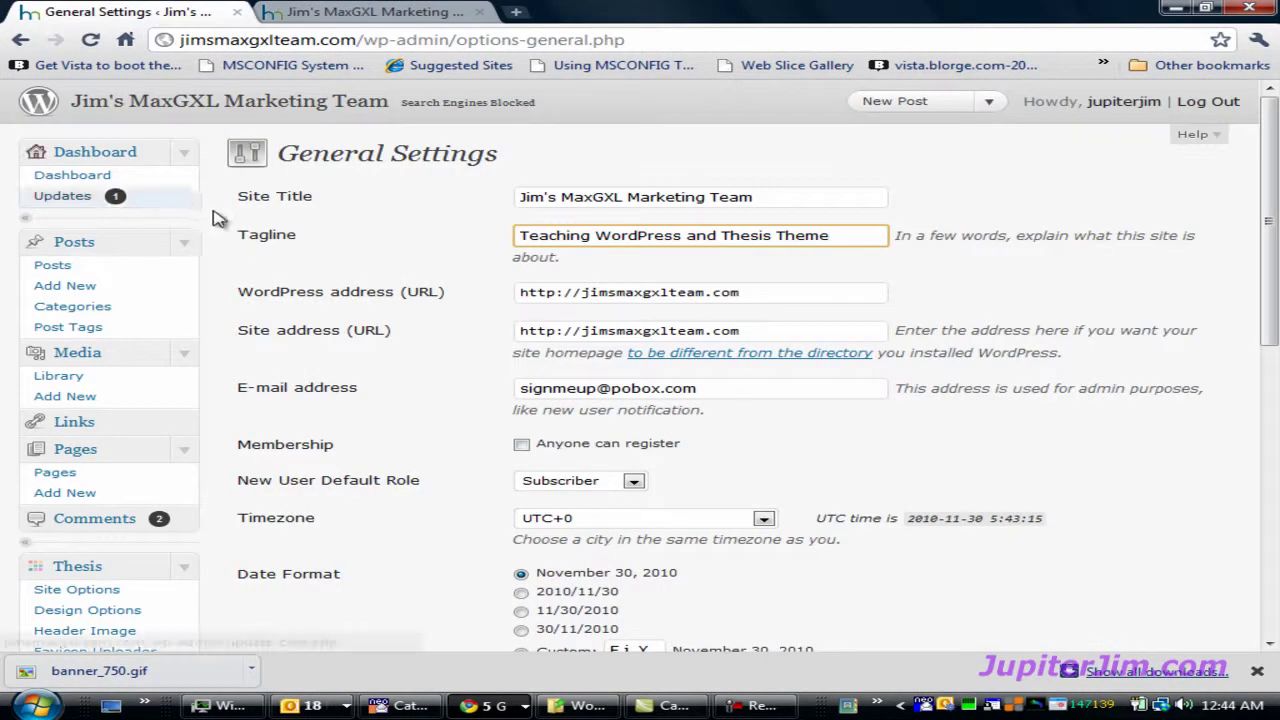
pyautogui.scroll(-1, 220, 222)
pyautogui.scroll(-3, 218, 219)
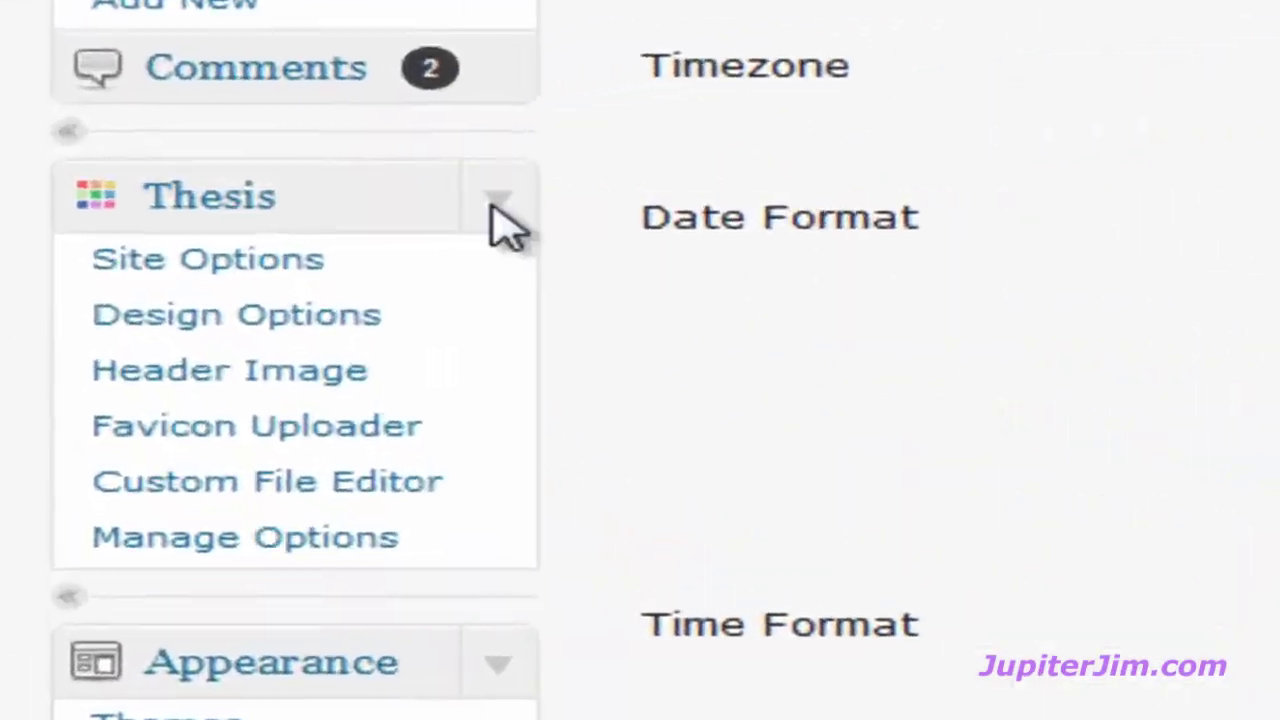
# Go to the Header Image page under the Thesis menu in the admin sidebar.
pyautogui.click(497, 200)
pyautogui.click(497, 200)
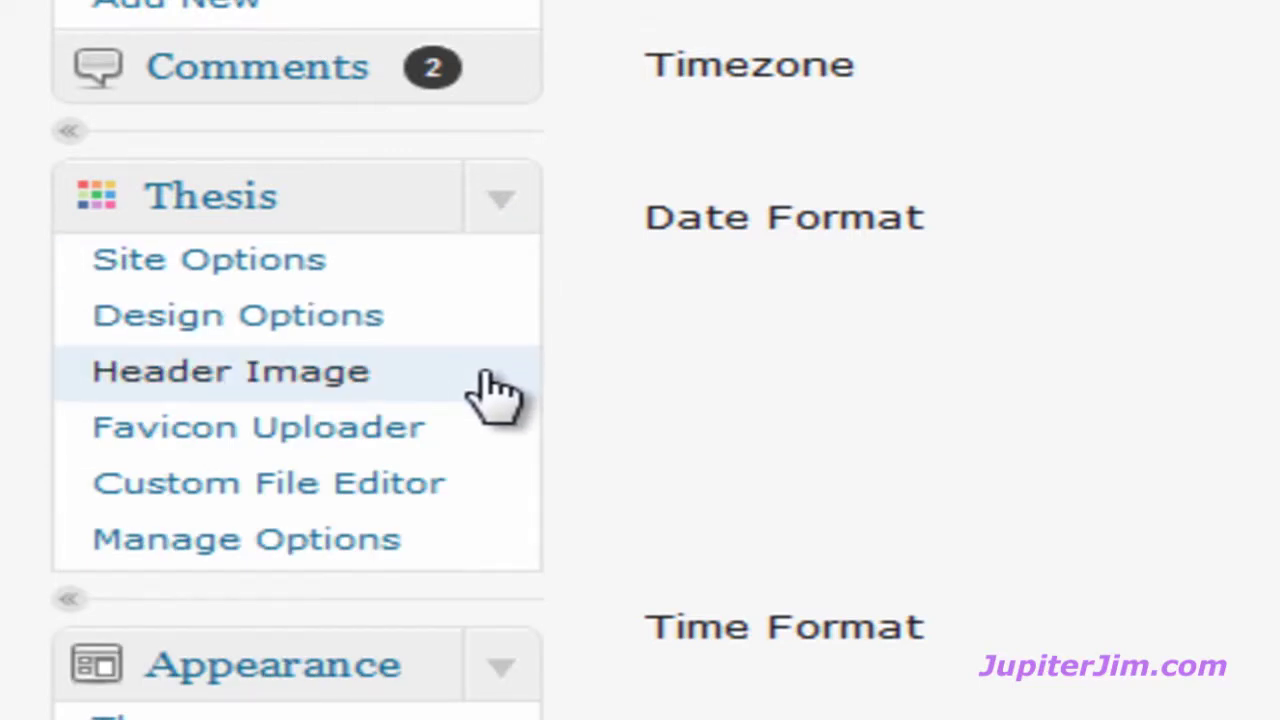
pyautogui.click(415, 390)
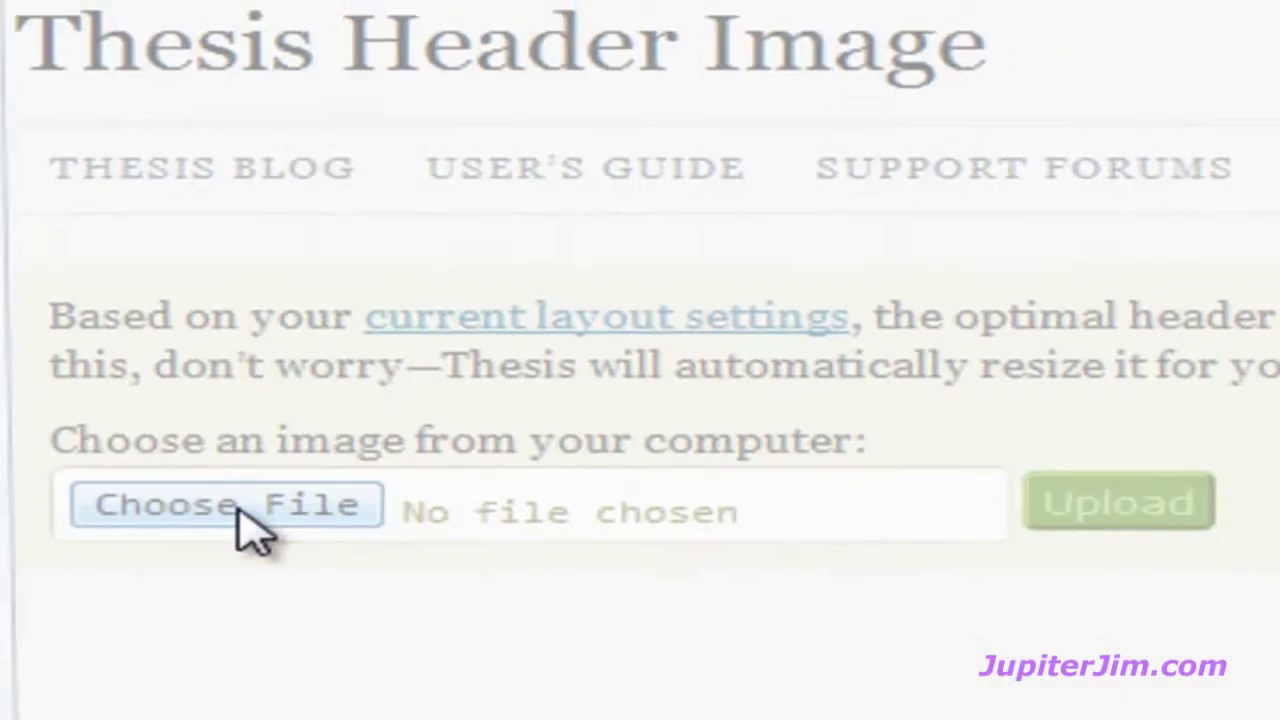
# Browse to the WordPress-Demos folder in the Open dialog and select banner_960.gif.
pyautogui.click(232, 528)
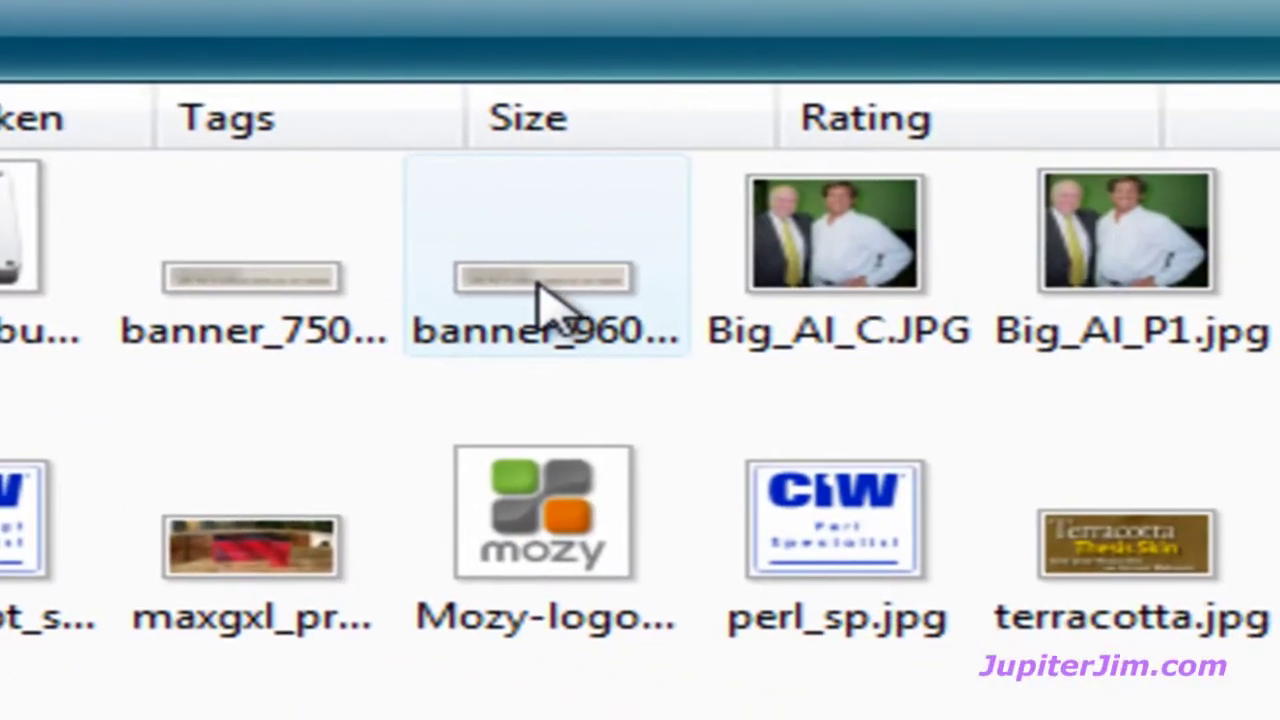
pyautogui.moveTo(536, 285)
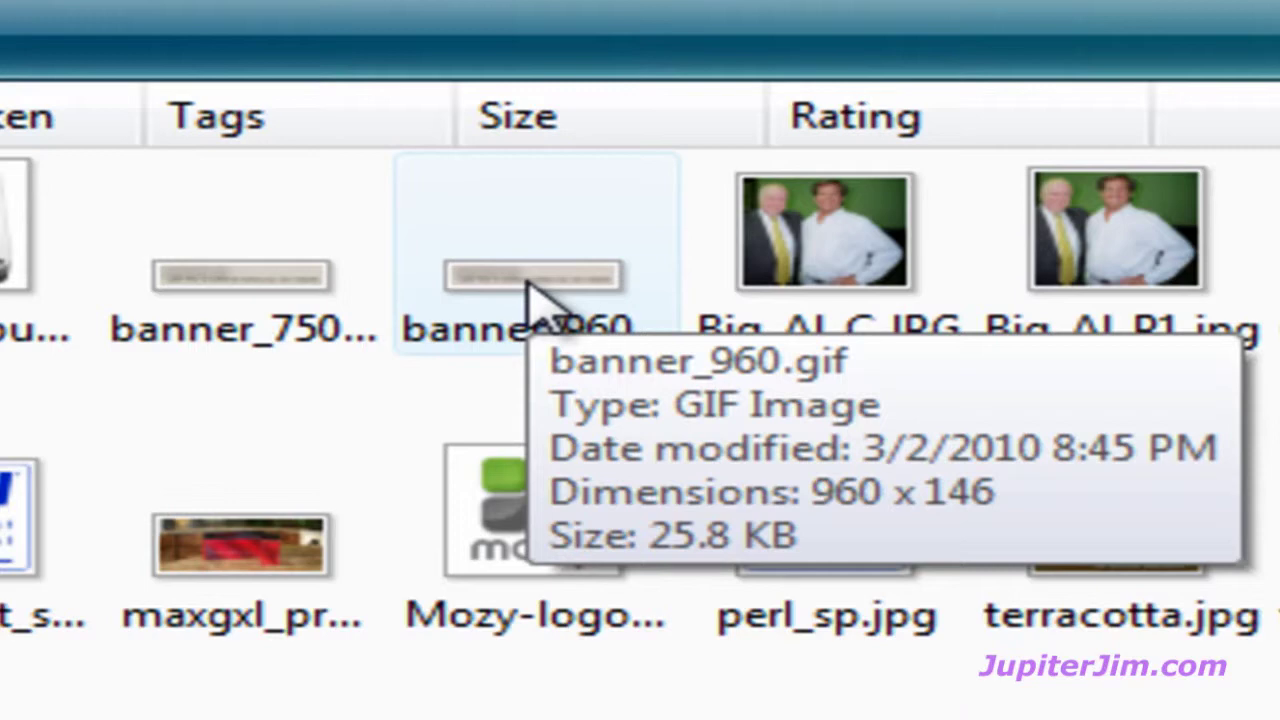
pyautogui.click(530, 295)
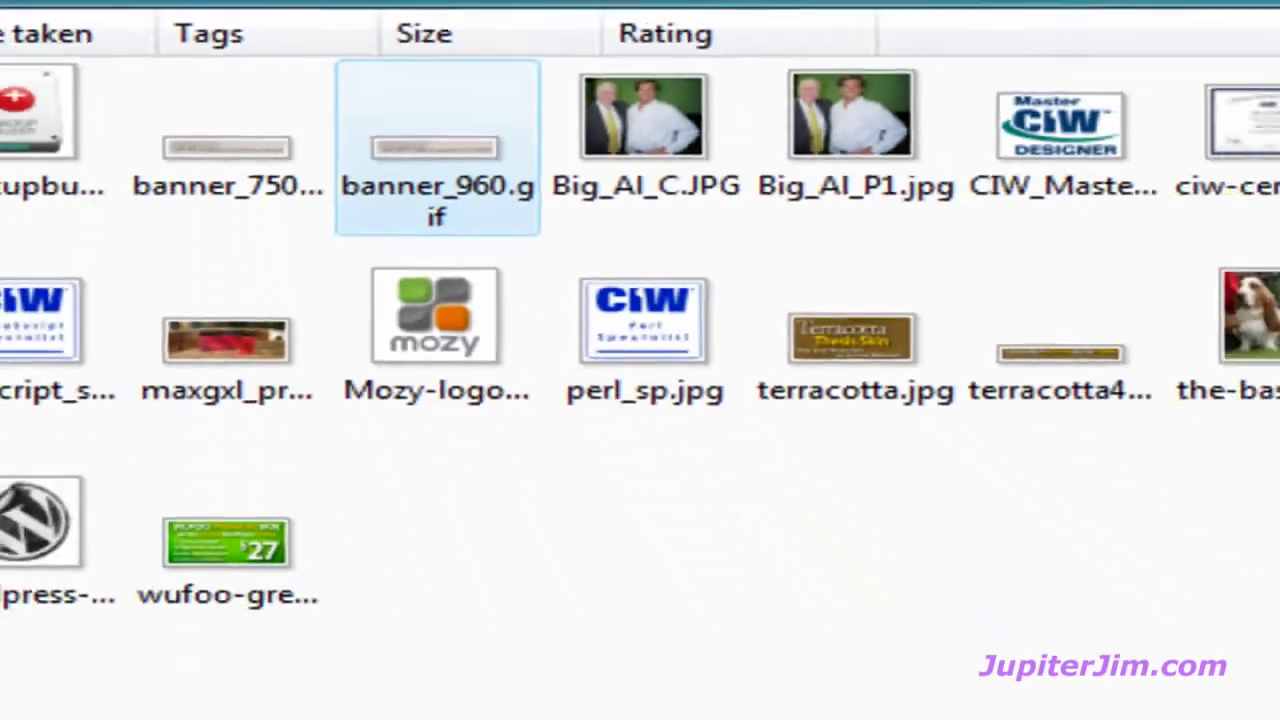
# Upload banner_960.gif as the header image and view it on the live blog in a new tab.
pyautogui.click(1034, 694)
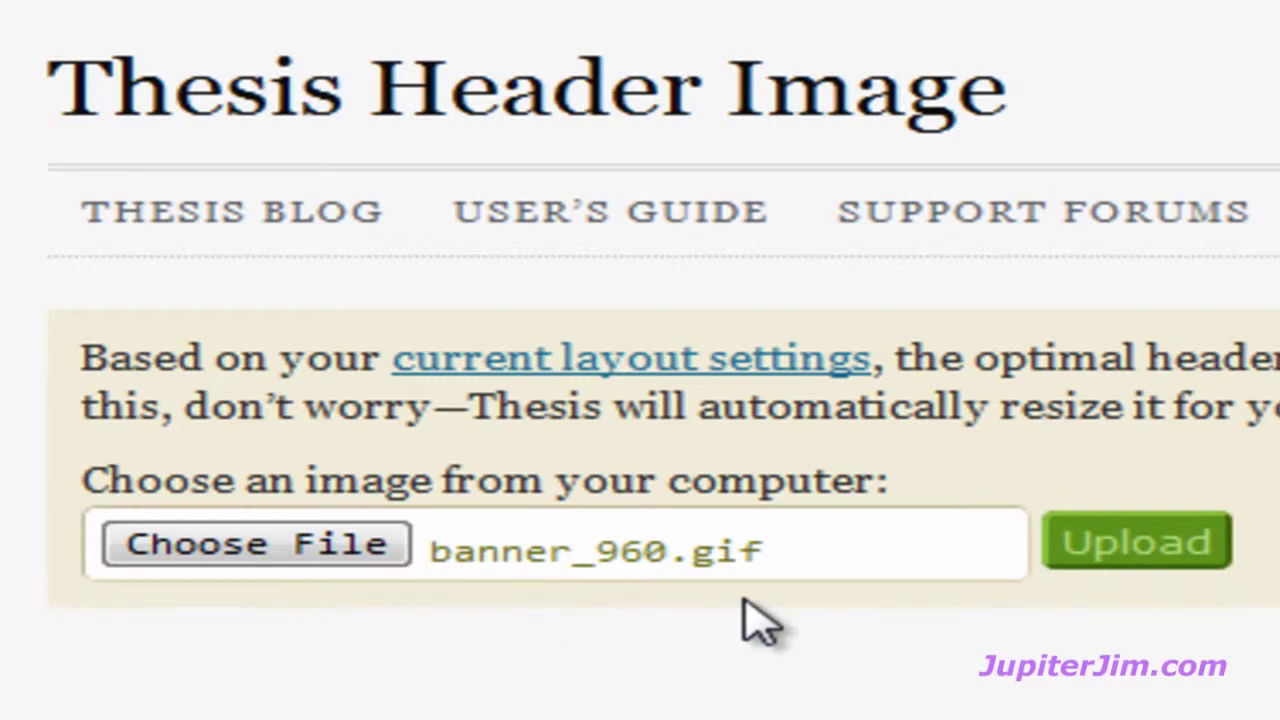
pyautogui.click(1155, 550)
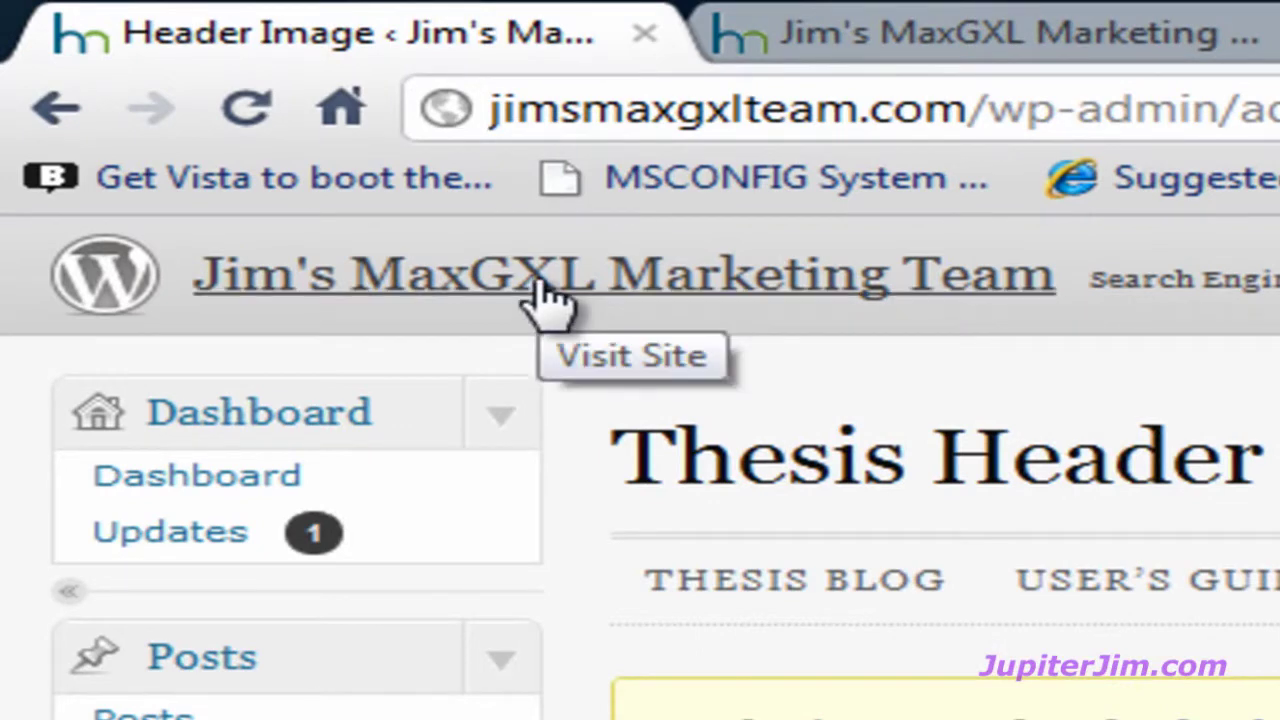
pyautogui.rightClick(538, 282)
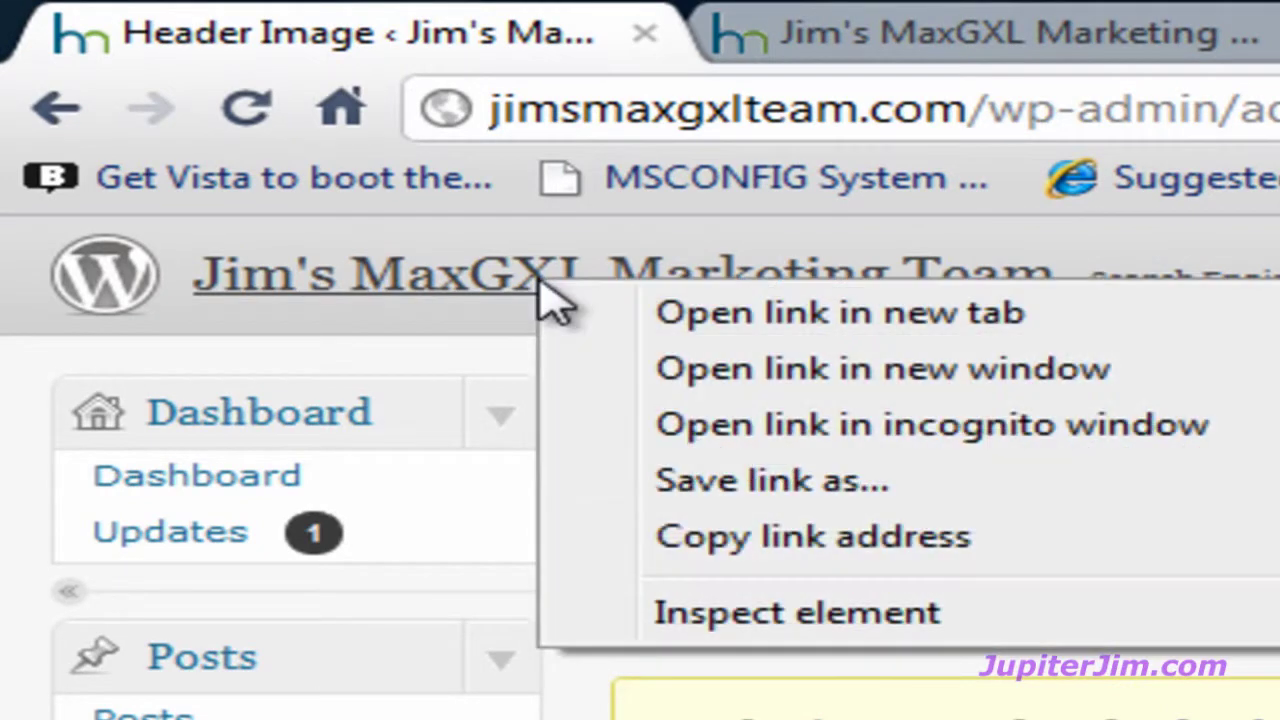
pyautogui.click(598, 318)
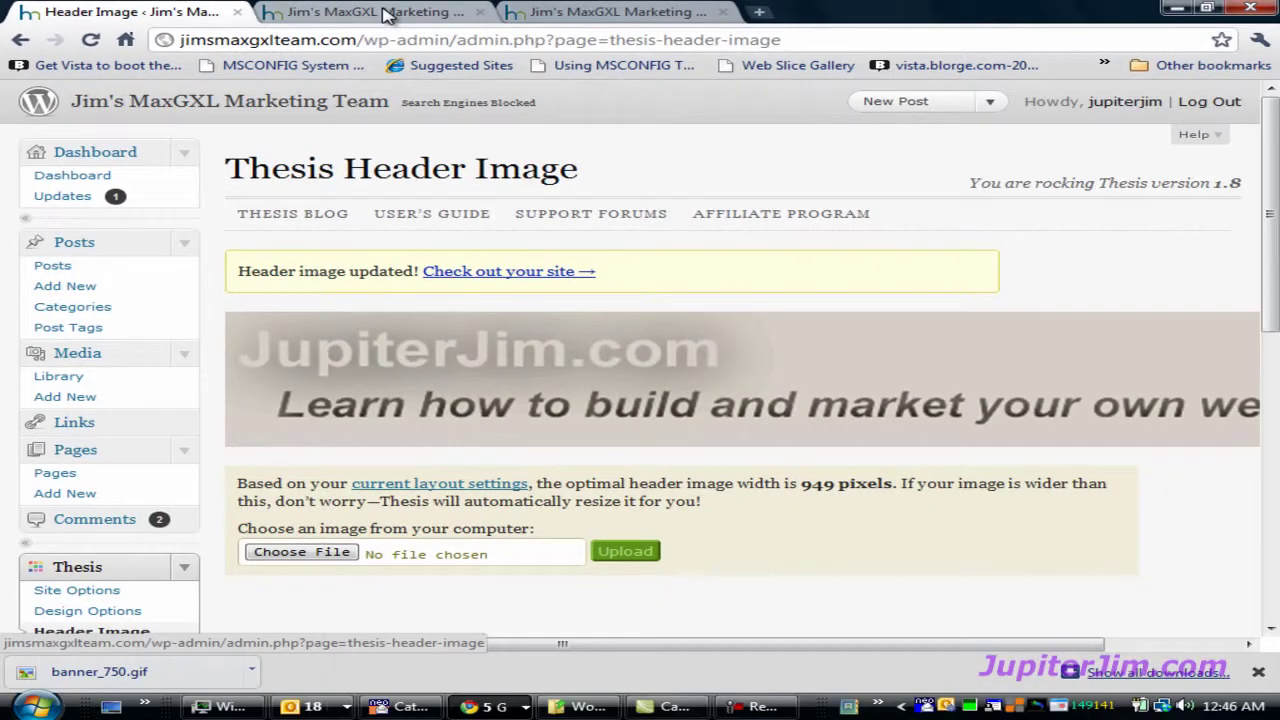
pyautogui.click(1042, 30)
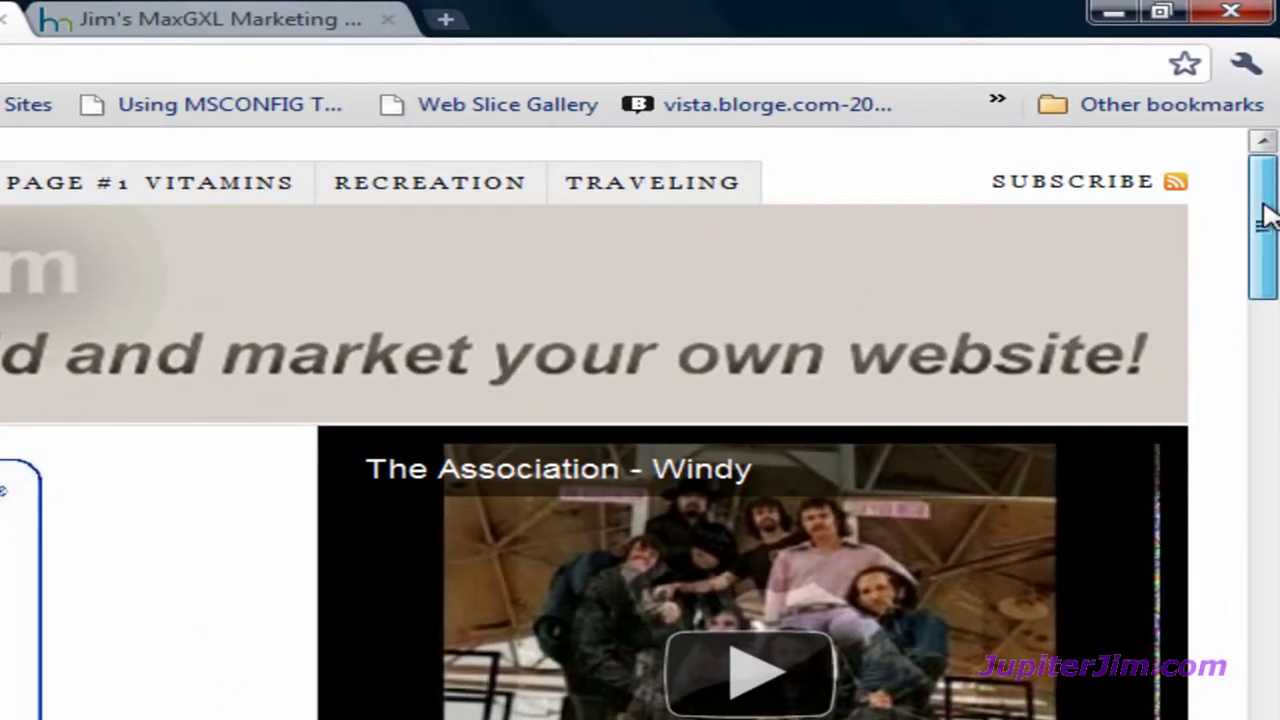
pyautogui.moveTo(1271, 130); pyautogui.dragTo(1275, 150)
pyautogui.moveTo(1273, 240); pyautogui.dragTo(1266, 177)
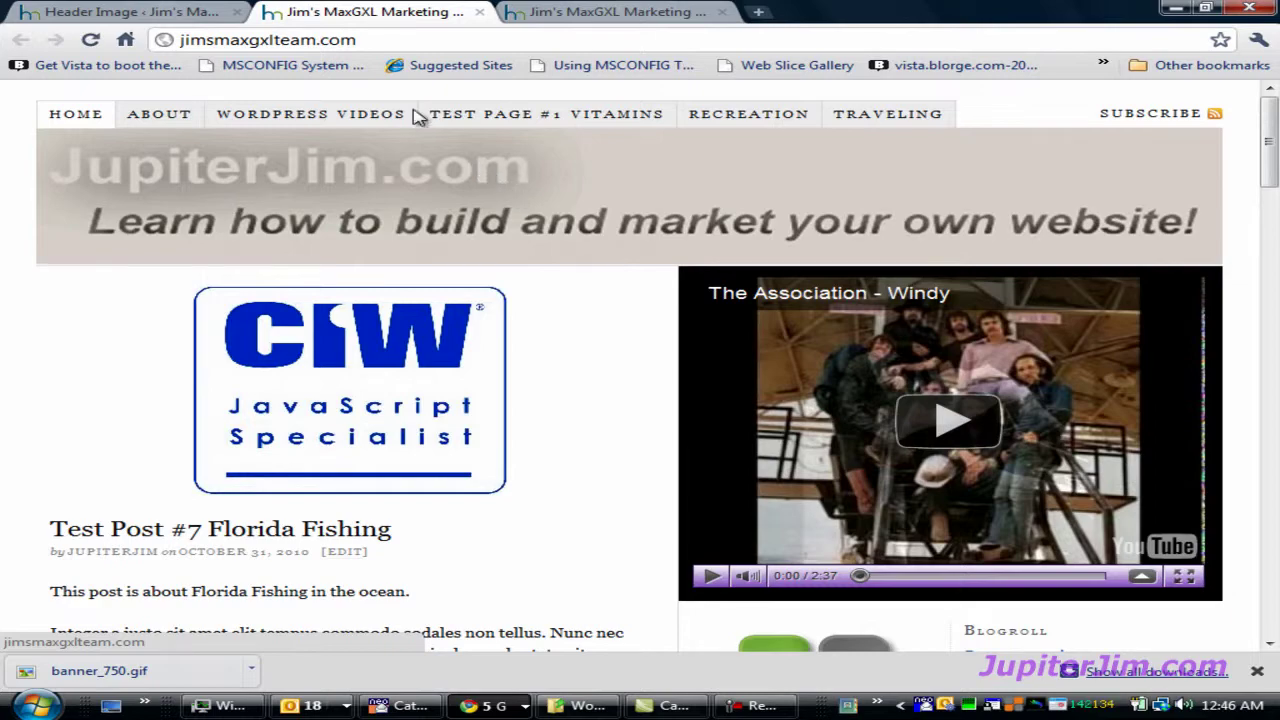
# Remove the banner_960 header image on the Thesis Header Image page.
pyautogui.click(141, 14)
pyautogui.moveTo(365, 355)
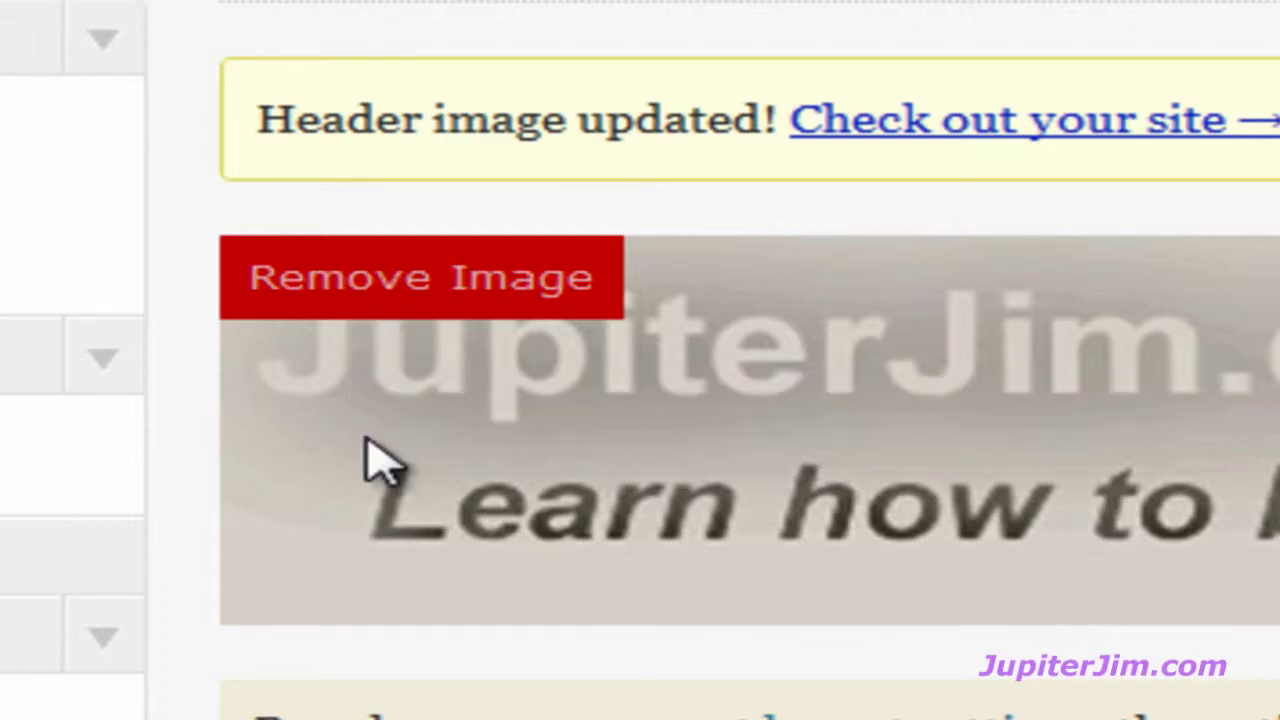
pyautogui.click(338, 298)
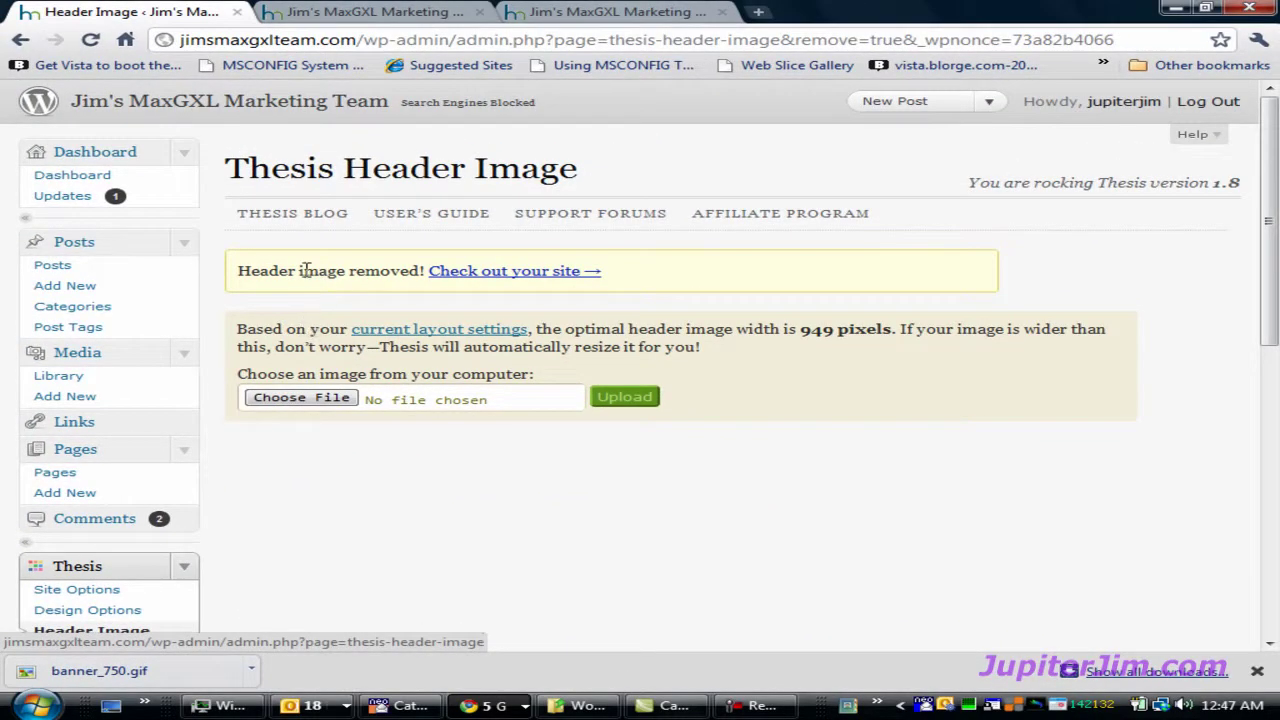
# Reload the blog to check the text header, then highlight the 949-pixel width note.
pyautogui.click(360, 12)
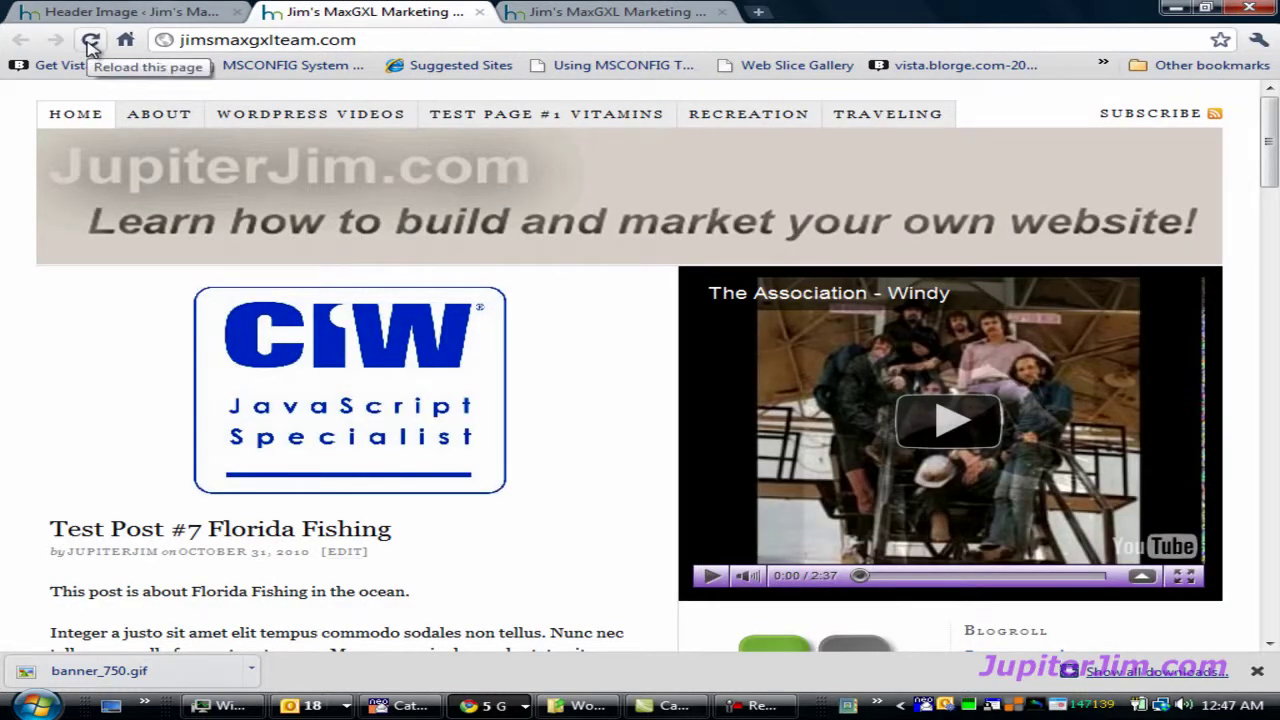
pyautogui.click(90, 44)
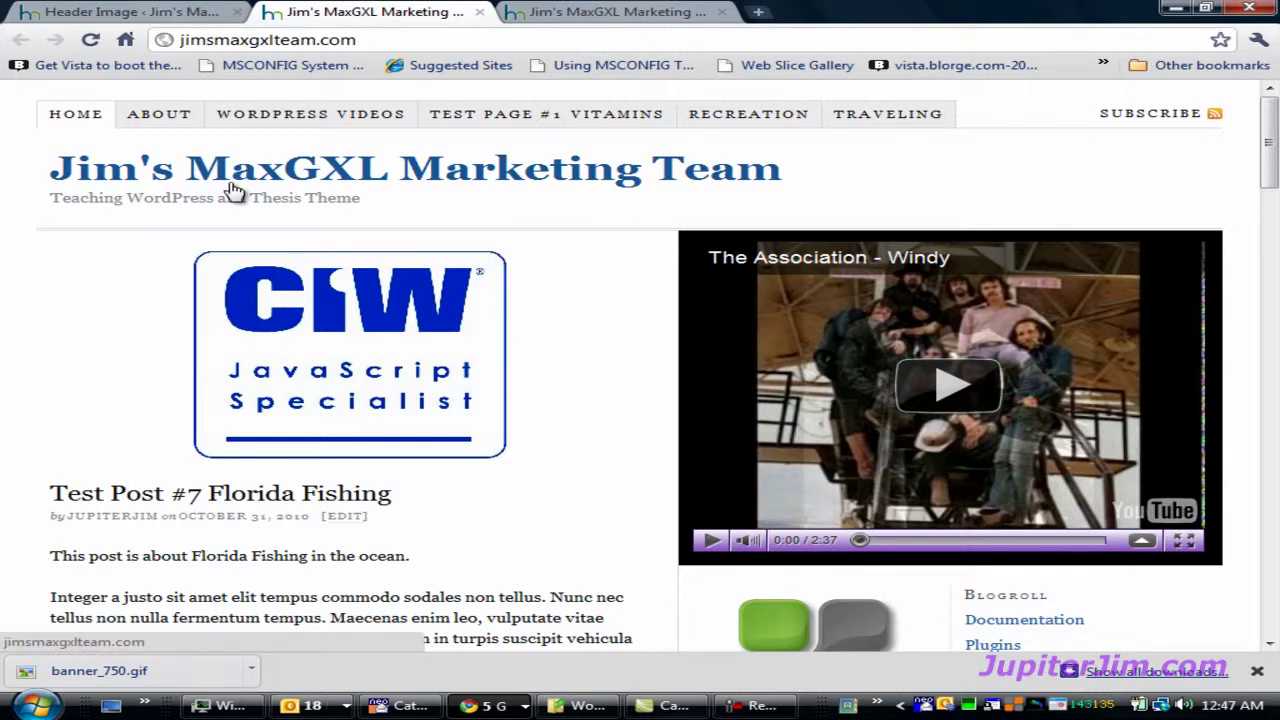
pyautogui.click(133, 16)
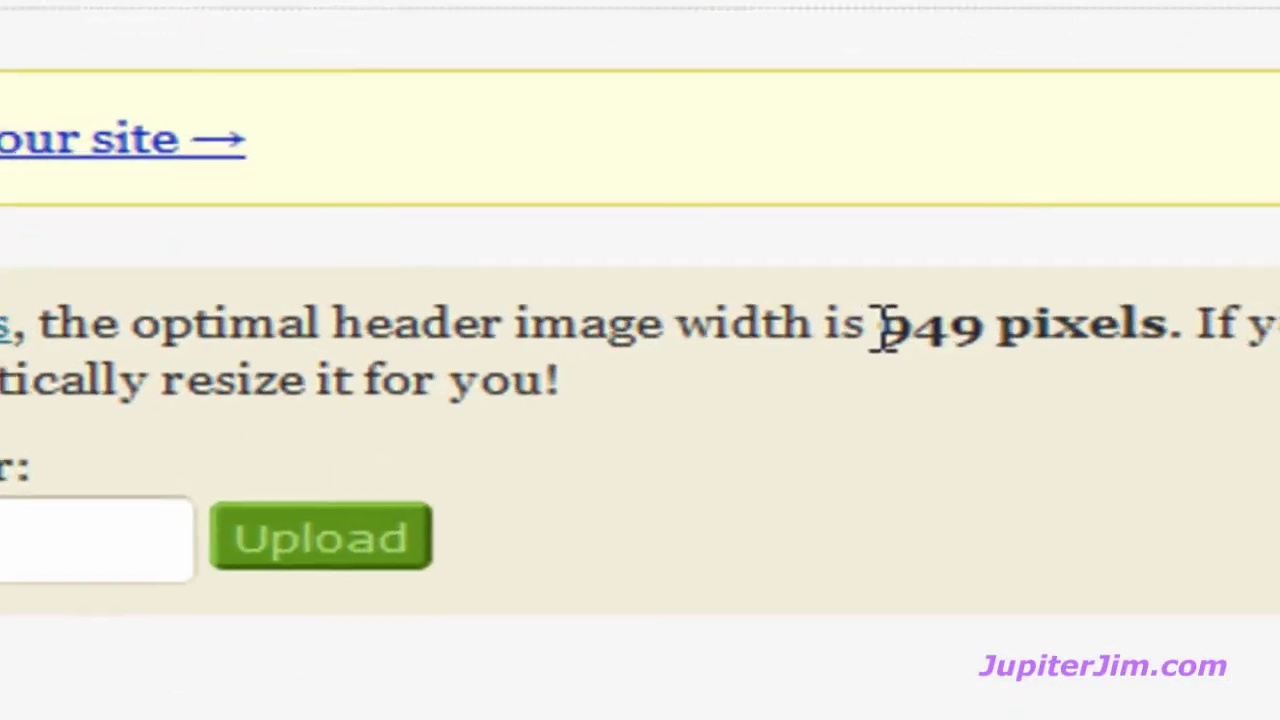
pyautogui.moveTo(817, 330); pyautogui.dragTo(944, 333)
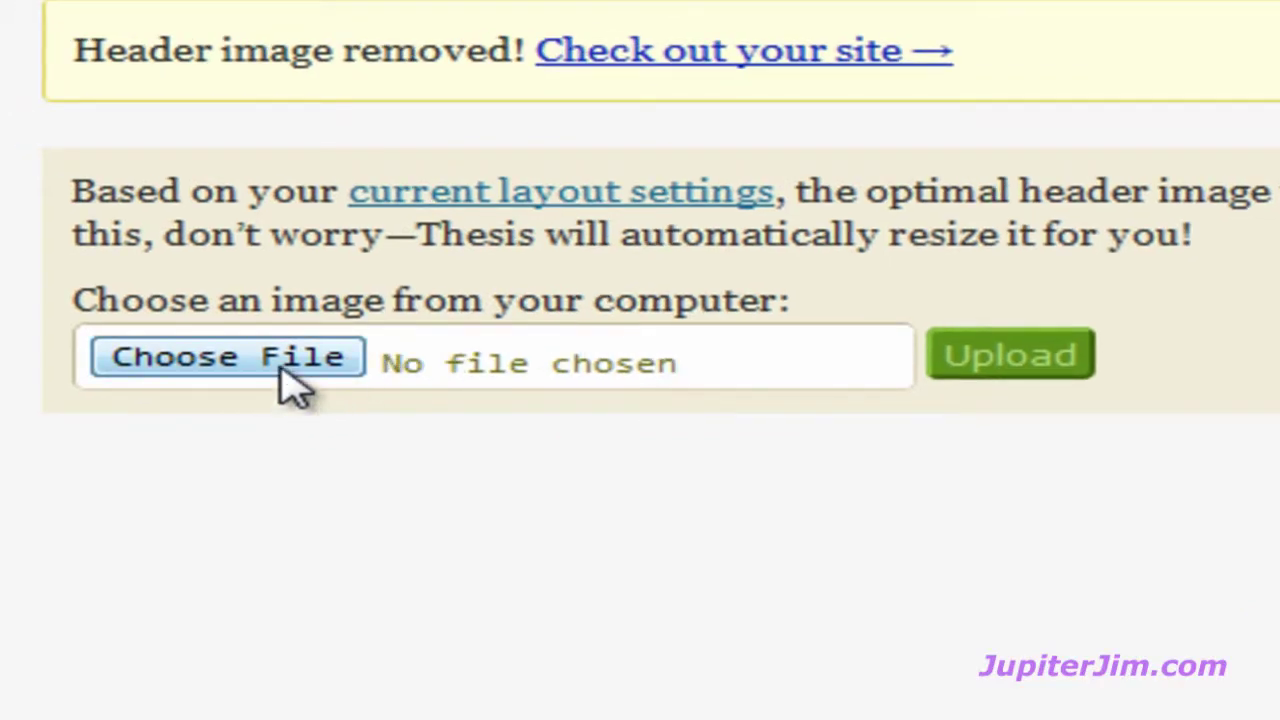
# Choose banner_750.gif in the Open dialog as the new header image file.
pyautogui.click(268, 368)
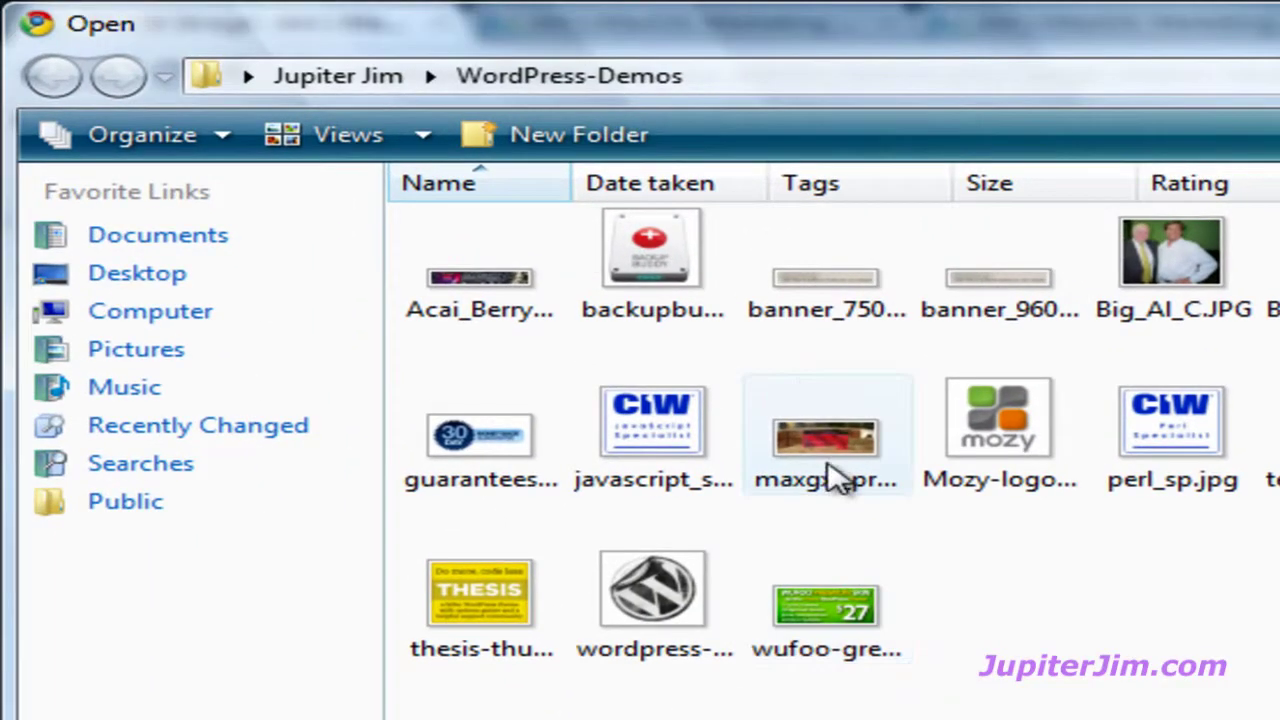
pyautogui.moveTo(820, 278)
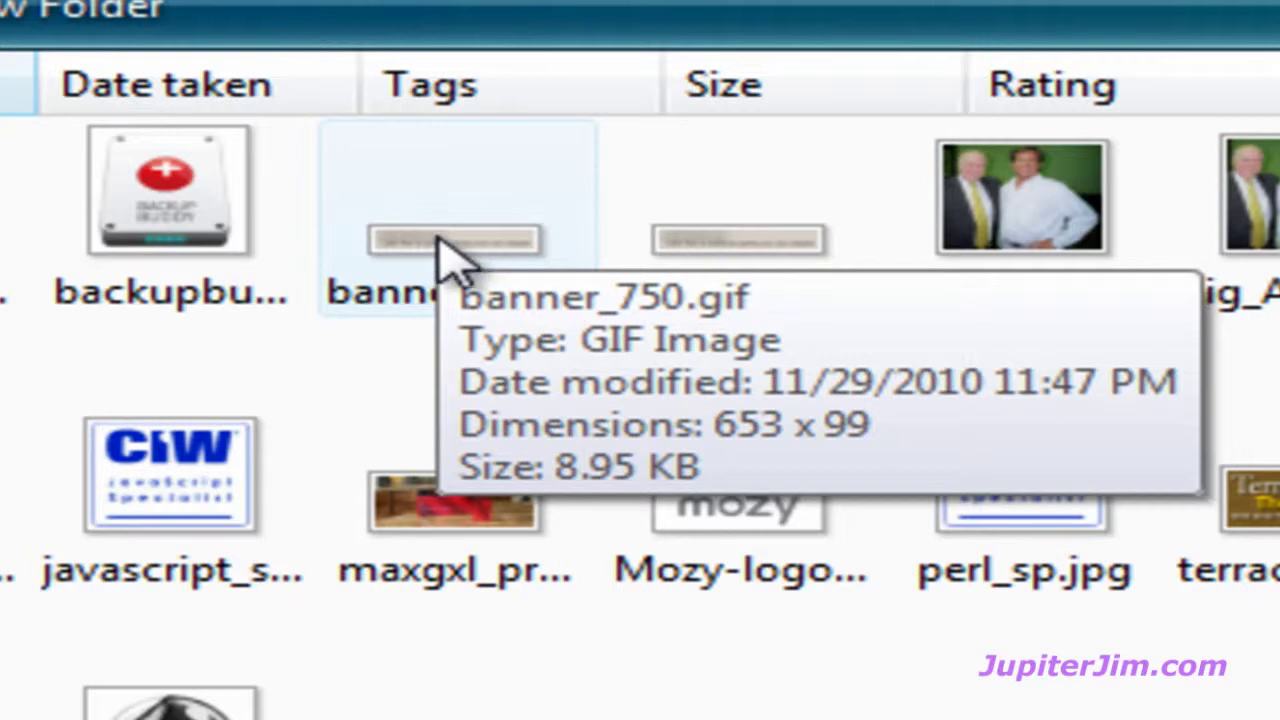
pyautogui.doubleClick(445, 255)
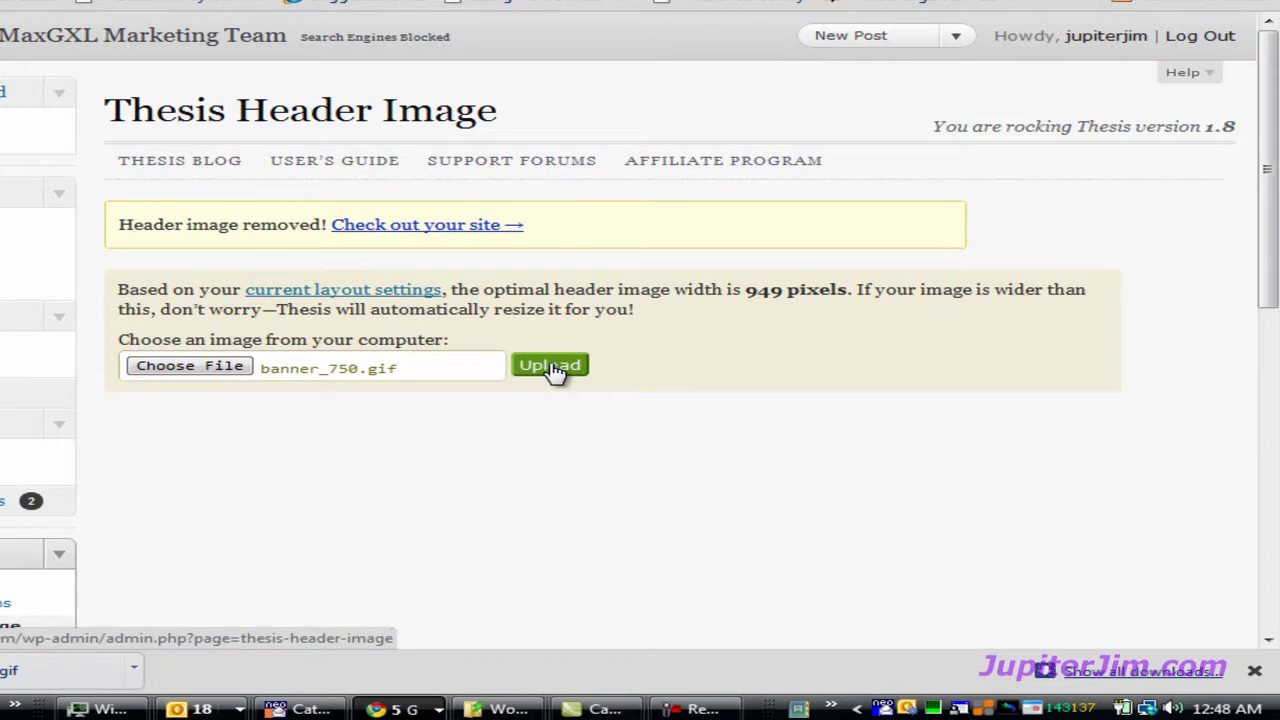
# Upload banner_750.gif and reload the live blog to see the narrower banner.
pyautogui.click(1215, 424)
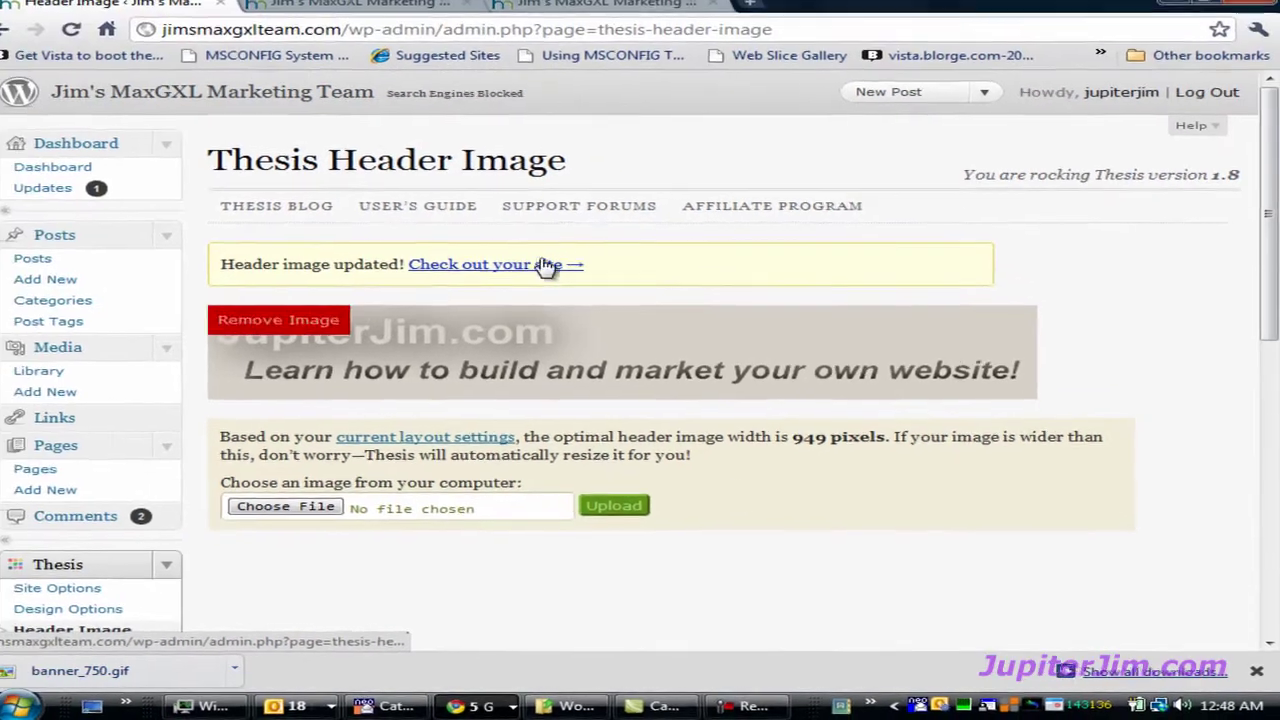
pyautogui.click(370, 12)
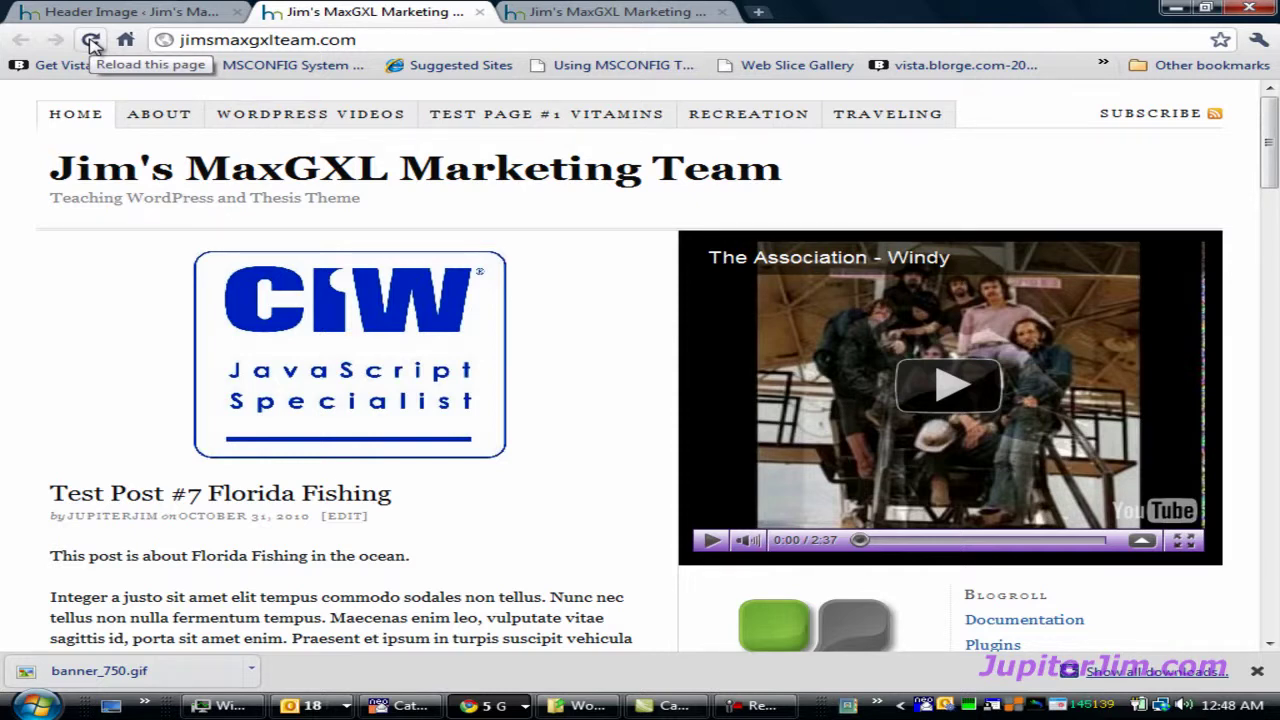
pyautogui.click(90, 44)
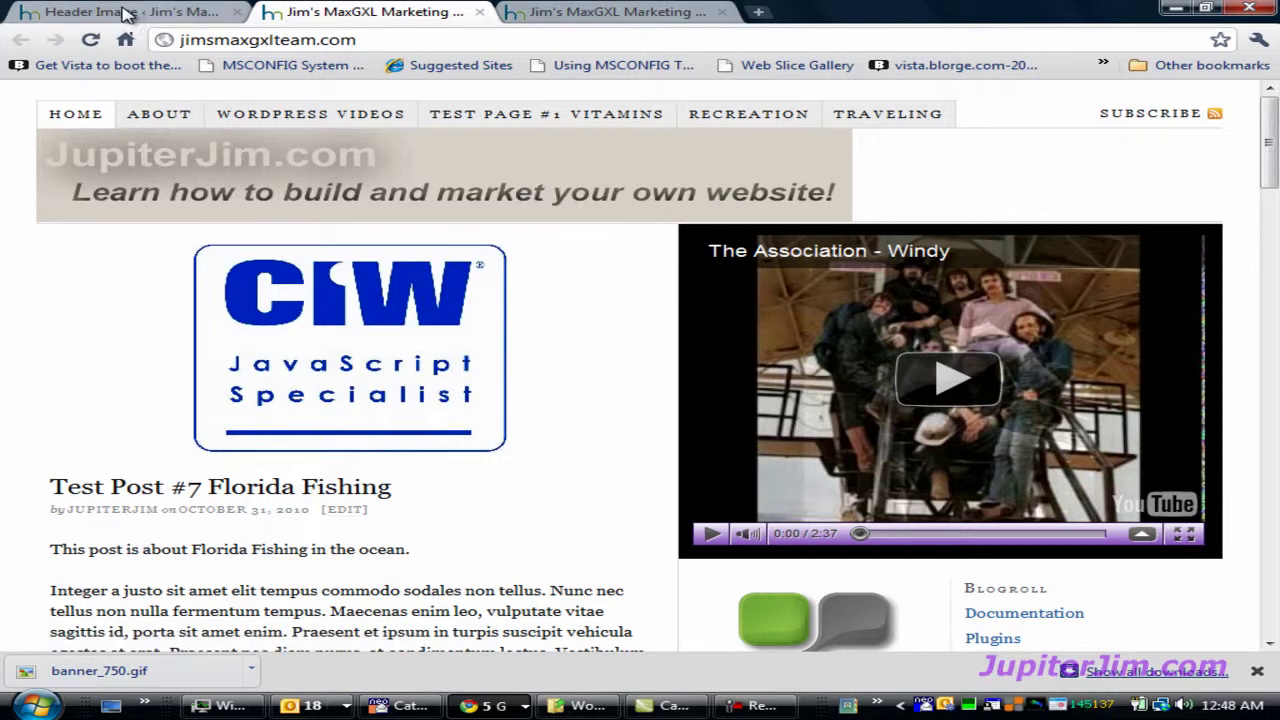
# Remove the banner_750 header image and reload the blog to confirm the text title returns.
pyautogui.click(125, 12)
pyautogui.moveTo(335, 338)
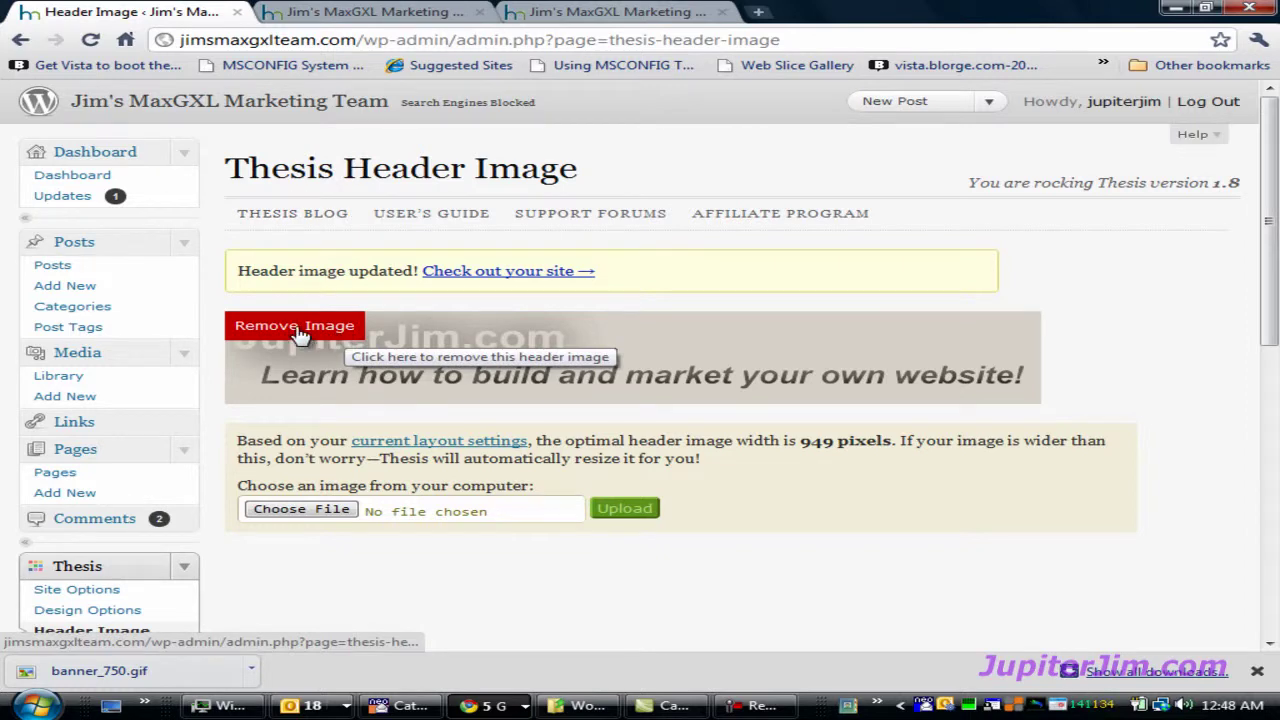
pyautogui.click(298, 330)
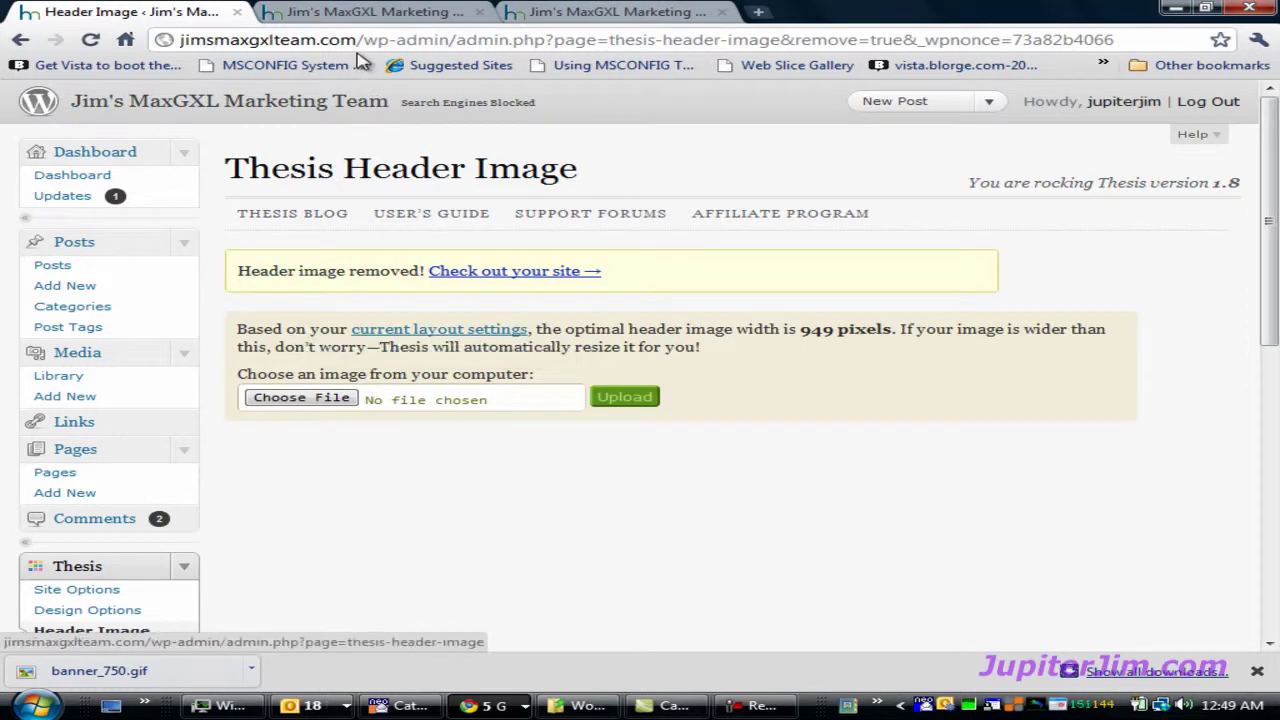
pyautogui.click(365, 12)
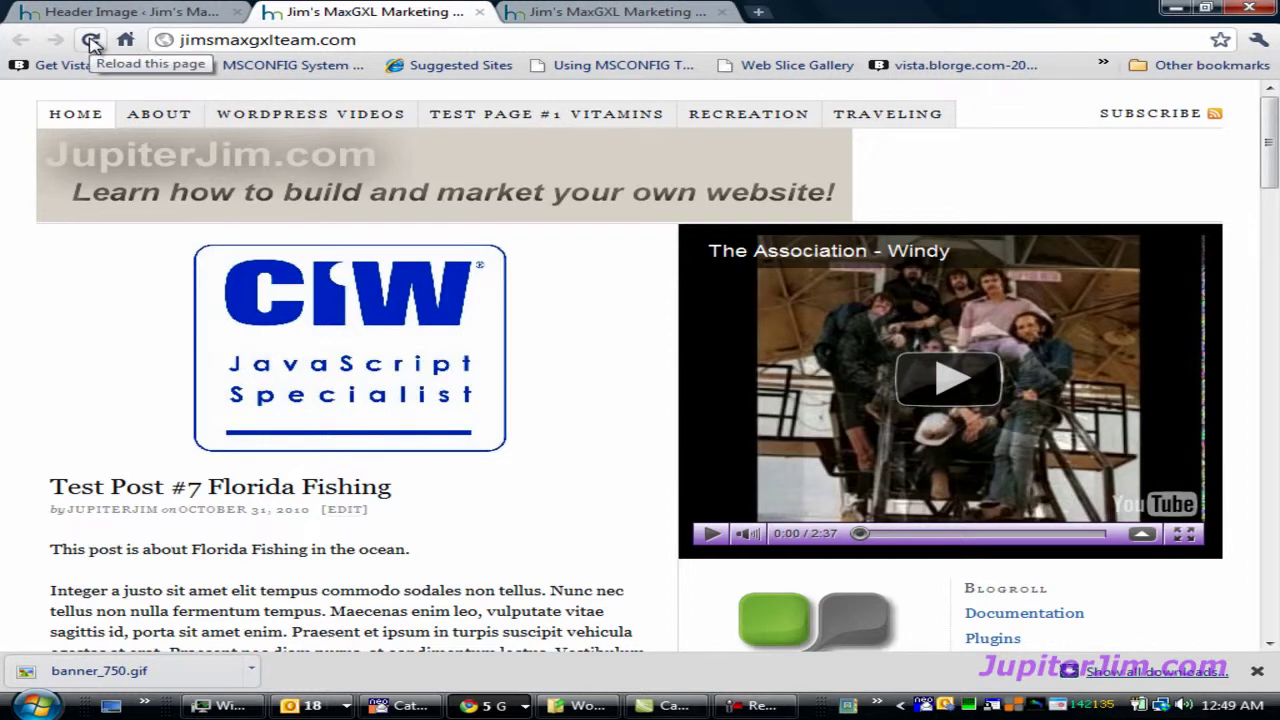
pyautogui.click(90, 42)
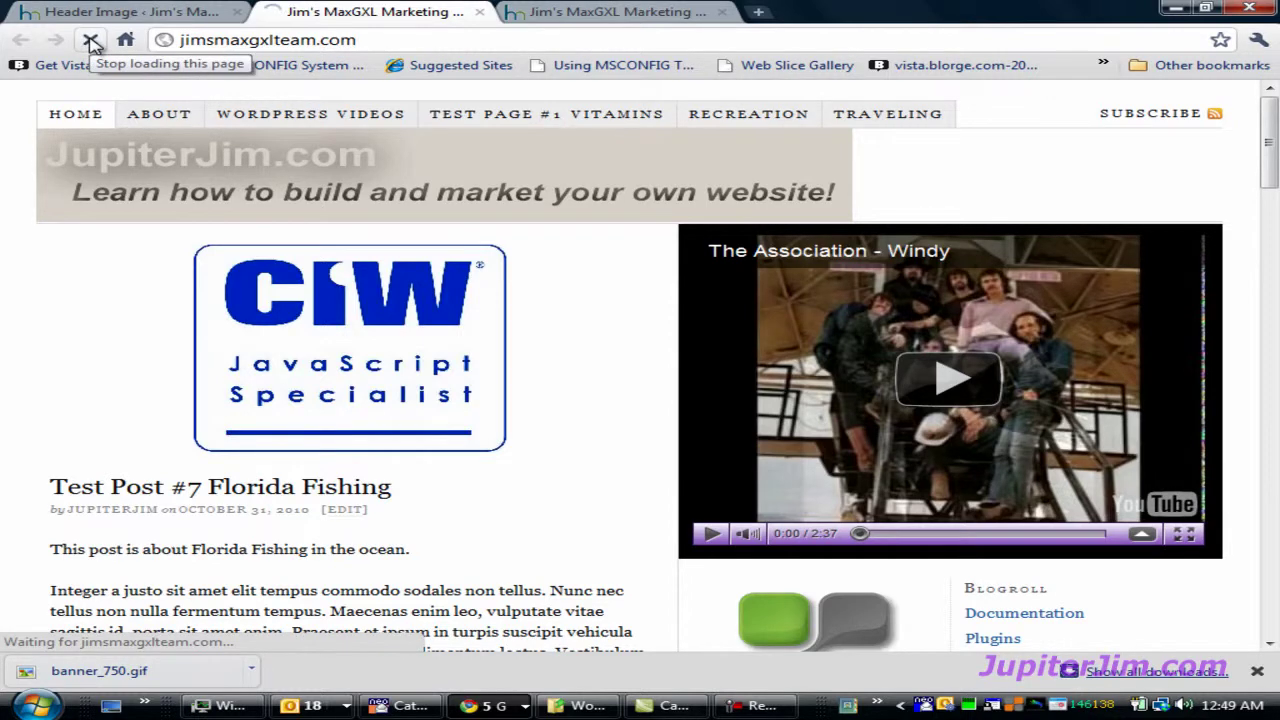